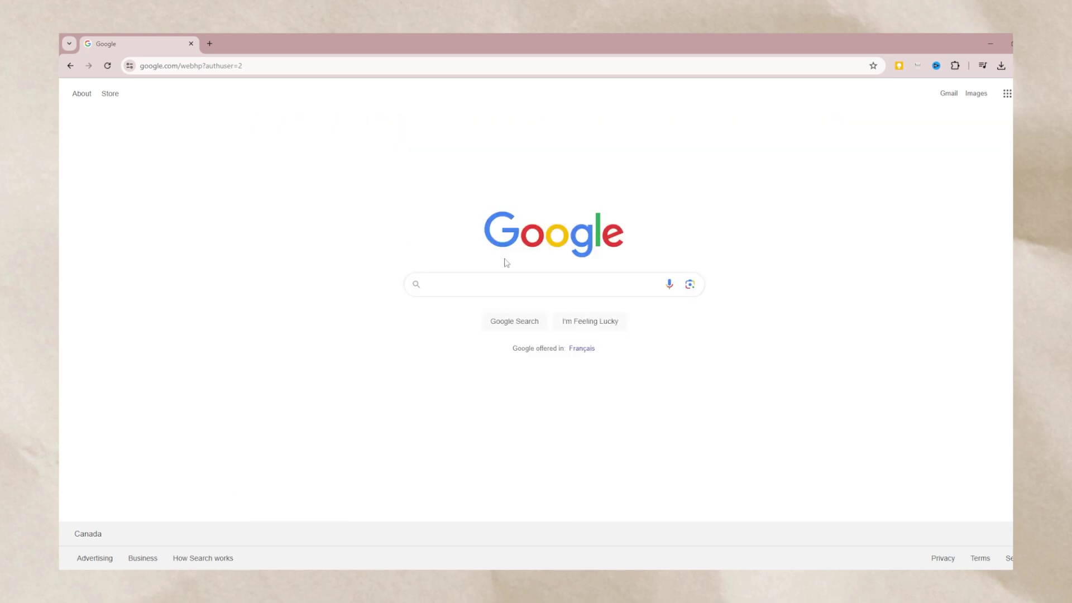
# Enter "blocksite" as the Google search term.
pyautogui.click(516, 279)
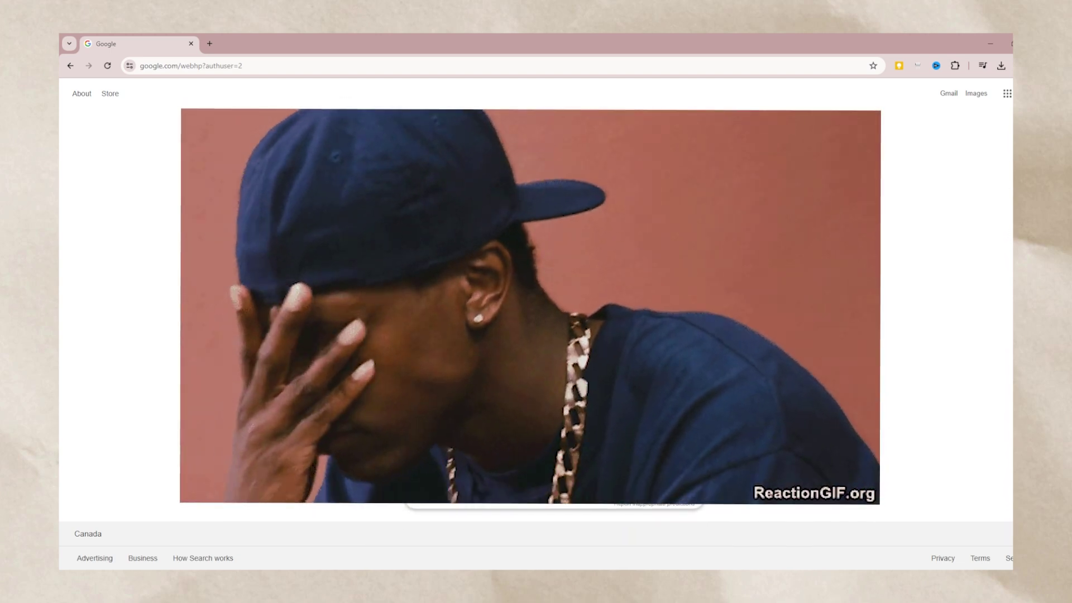
pyautogui.write('blocksite')
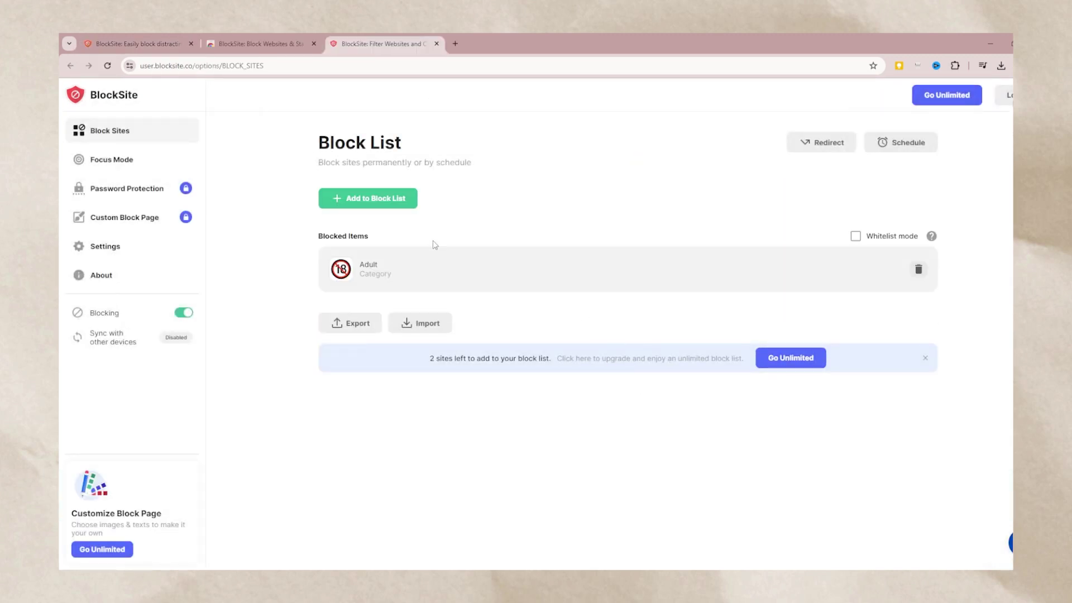
# Open the Add to Block List dialog and look through the categories and websites offered for blocking.
pyautogui.click(385, 204)
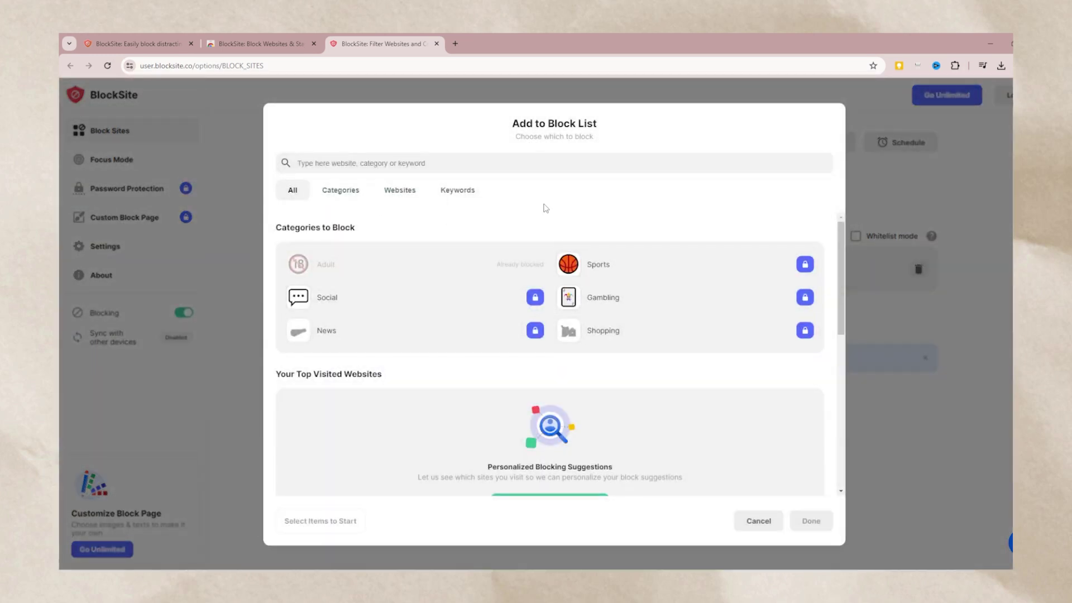
pyautogui.scroll(-5, 453, 237)
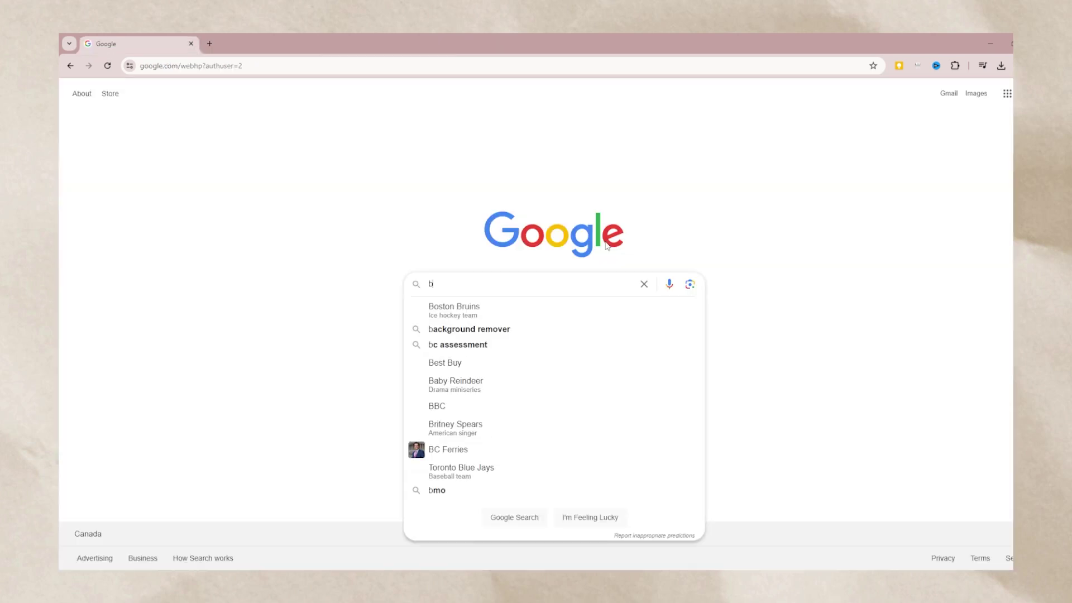
# Search Google for "blocksite" and open the official blocksite.co website.
pyautogui.write('l')
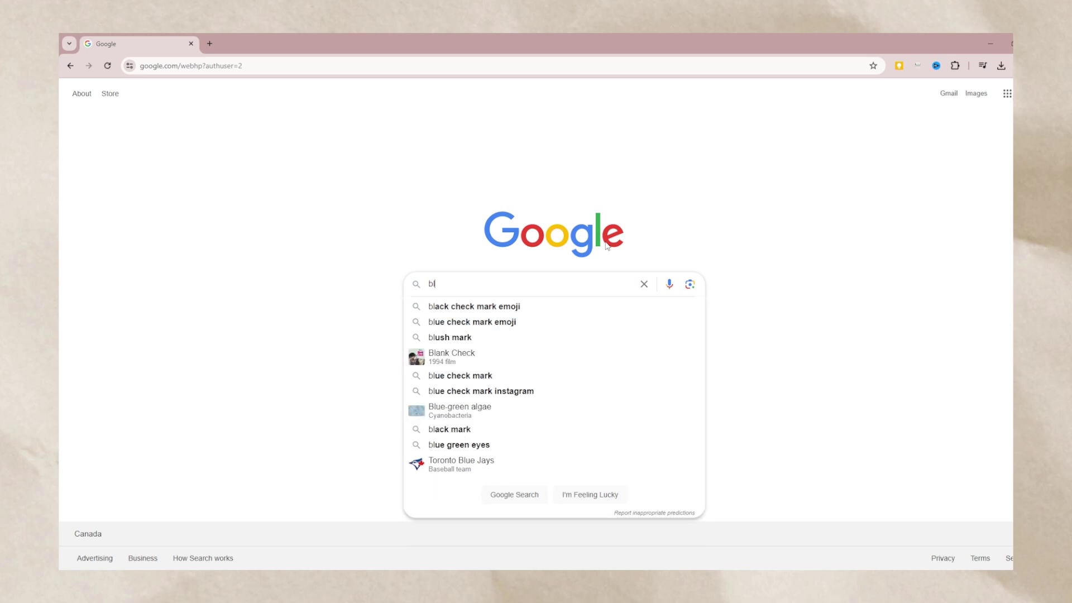
pyautogui.write('ocksite')
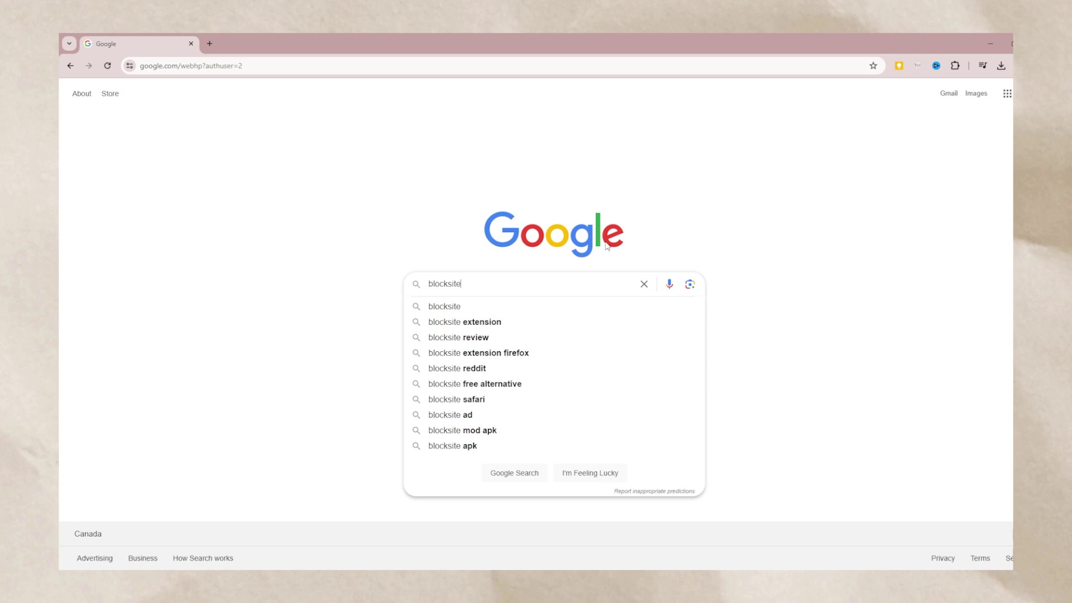
pyautogui.press('Return')
pyautogui.click(364, 229)
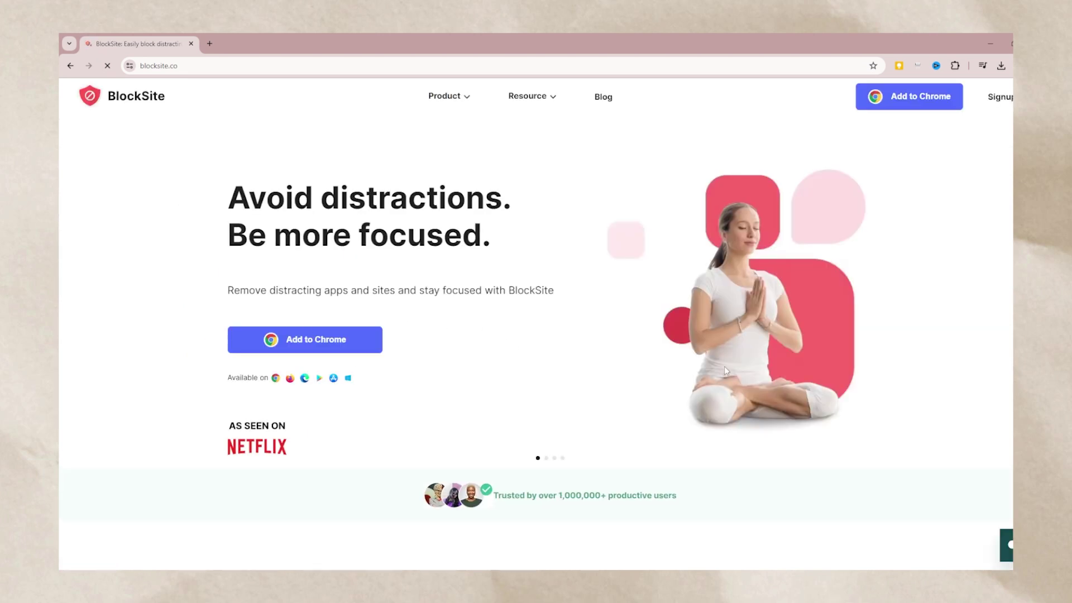
# Go from the BlockSite homepage to its Chrome Web Store listing and add the extension to Chrome.
pyautogui.scroll(-5, 837, 335)
pyautogui.scroll(-4, 767, 273)
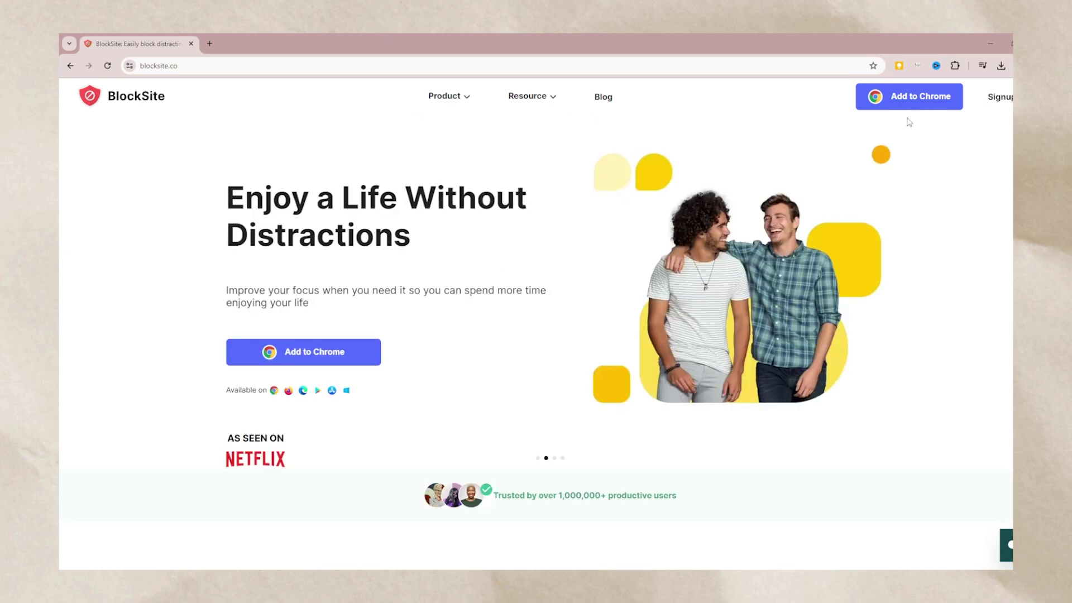
pyautogui.click(910, 104)
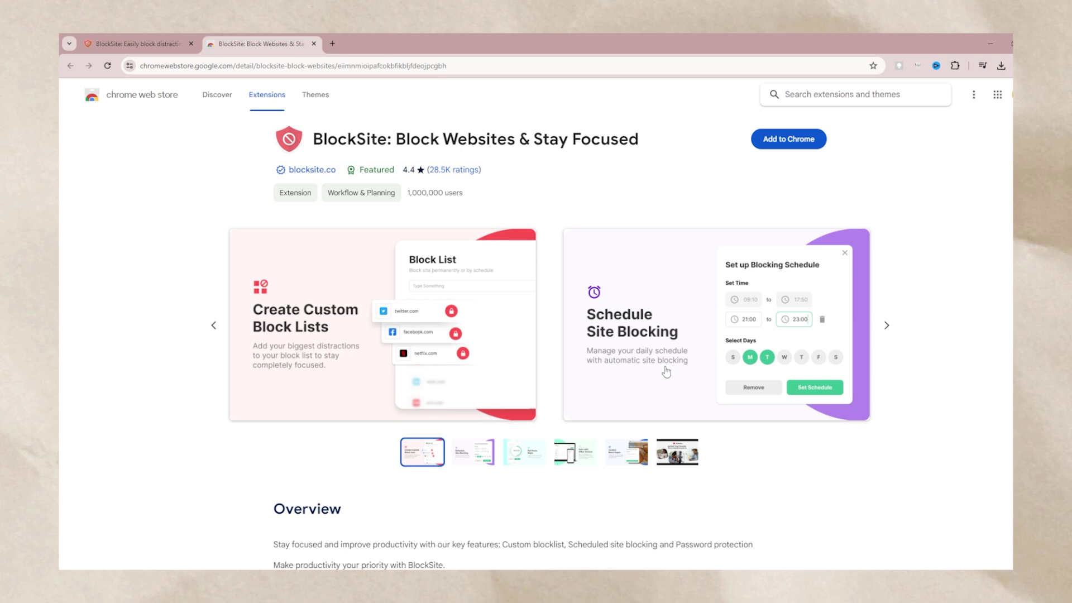
pyautogui.click(788, 139)
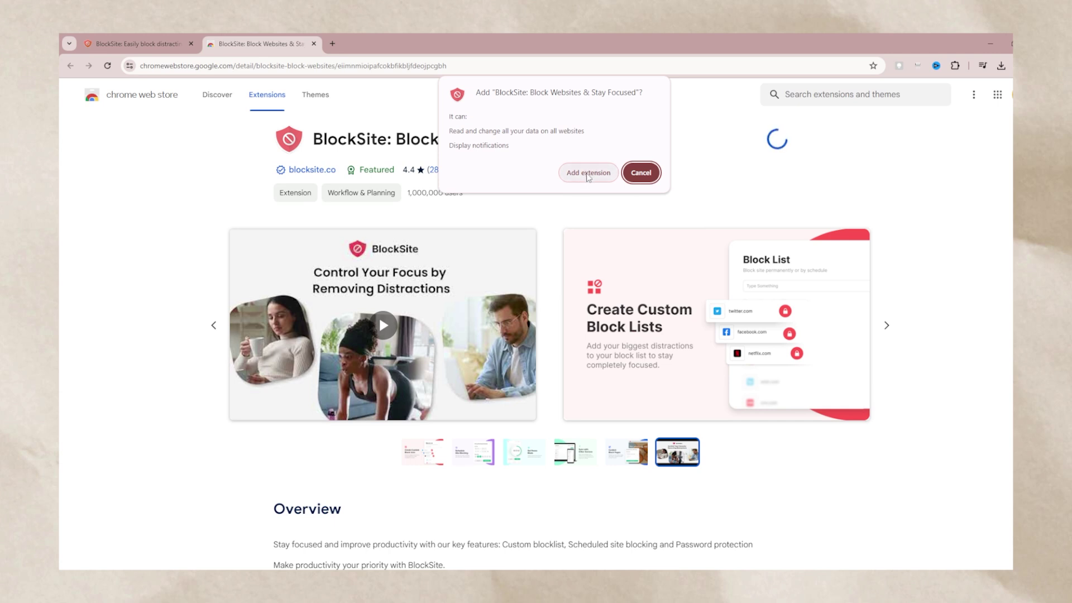
pyautogui.click(588, 173)
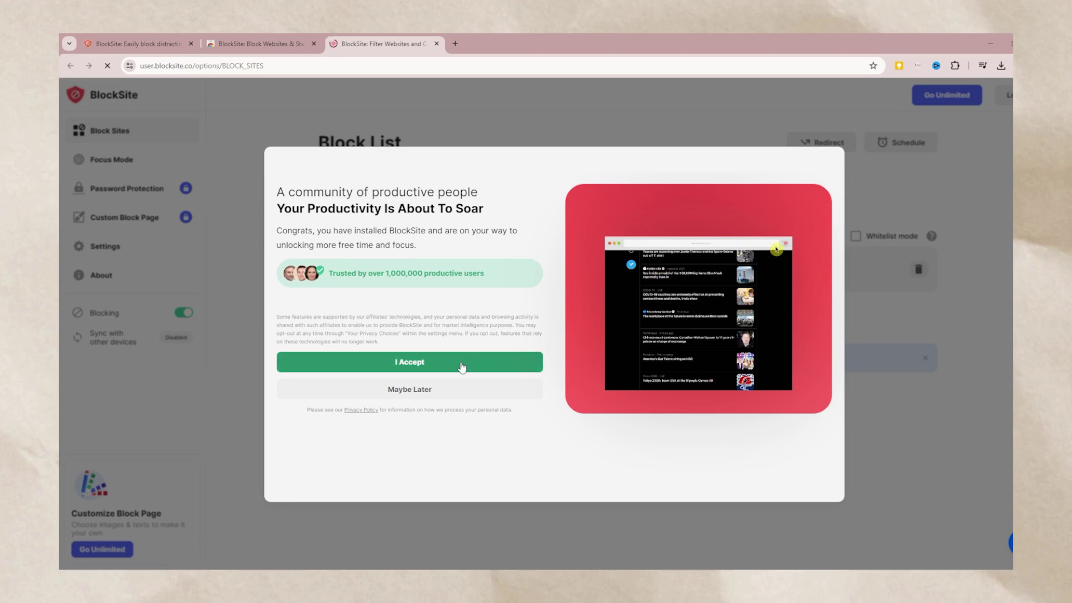
# Accept BlockSite's data-use terms and move past the introductory tour of the block list.
pyautogui.click(461, 367)
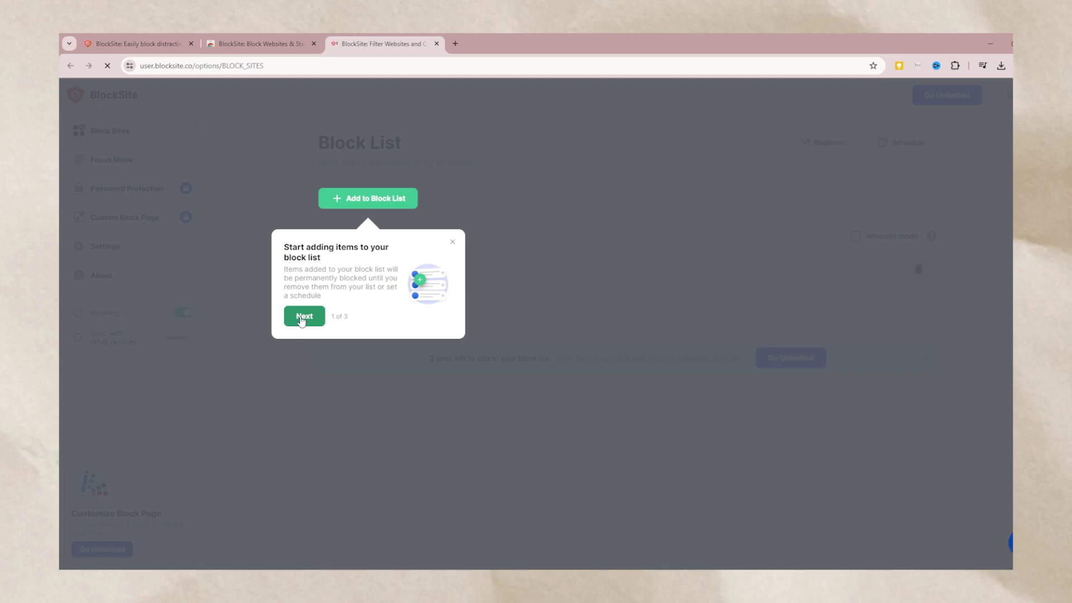
pyautogui.click(299, 317)
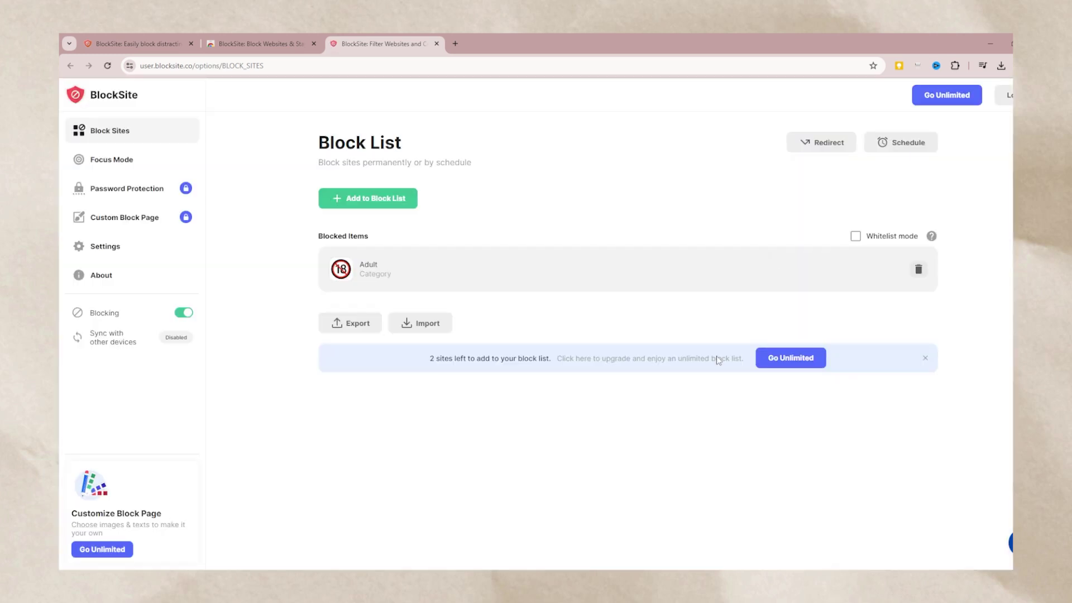
# Remove the Adult category from the block list and add it back as a blocked category.
pyautogui.click(917, 270)
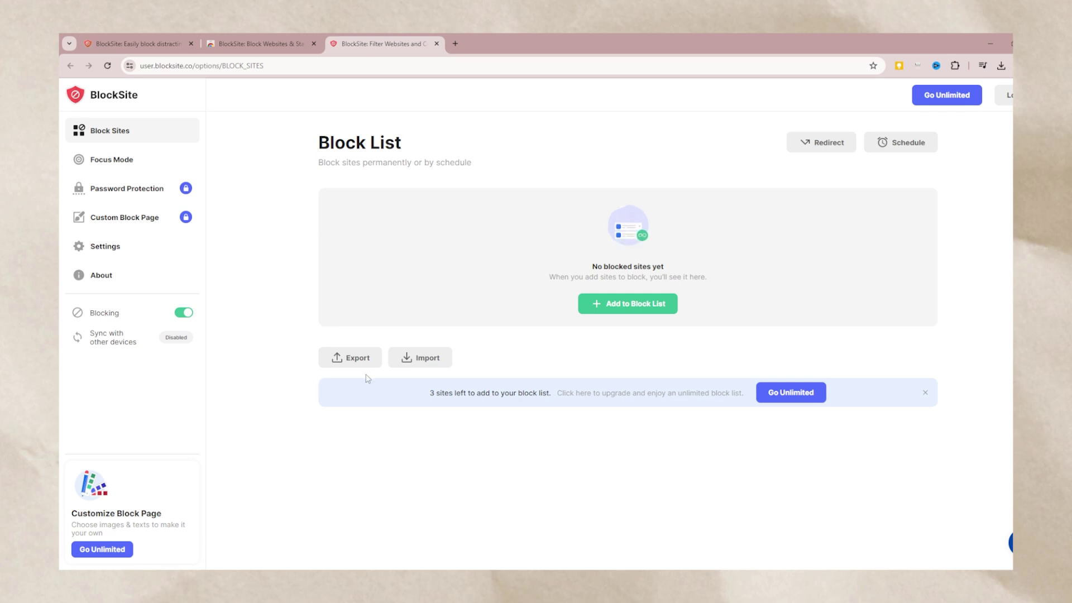
pyautogui.click(627, 306)
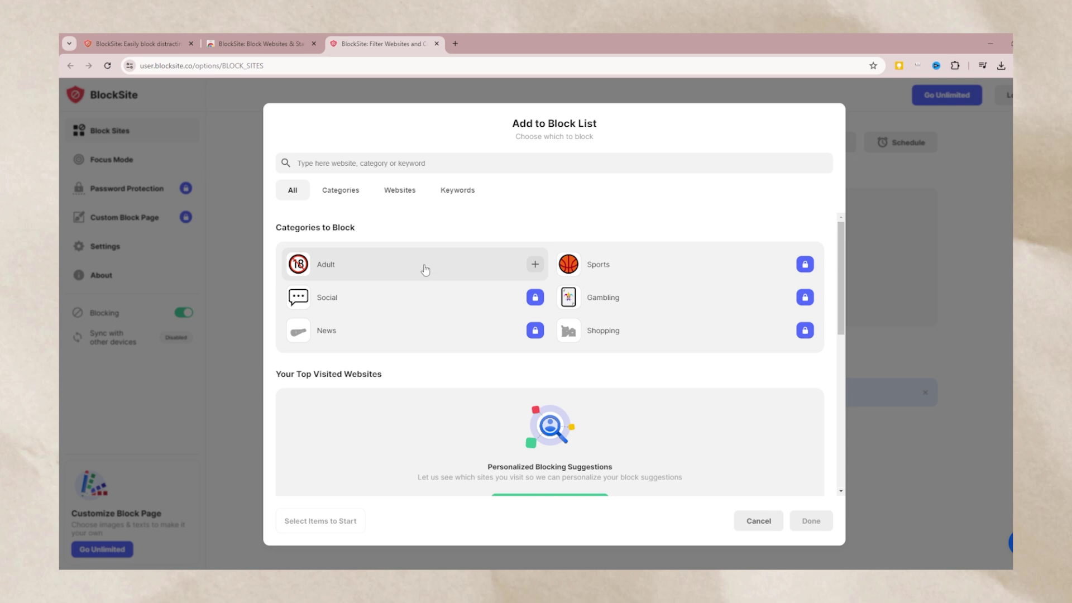
pyautogui.click(449, 264)
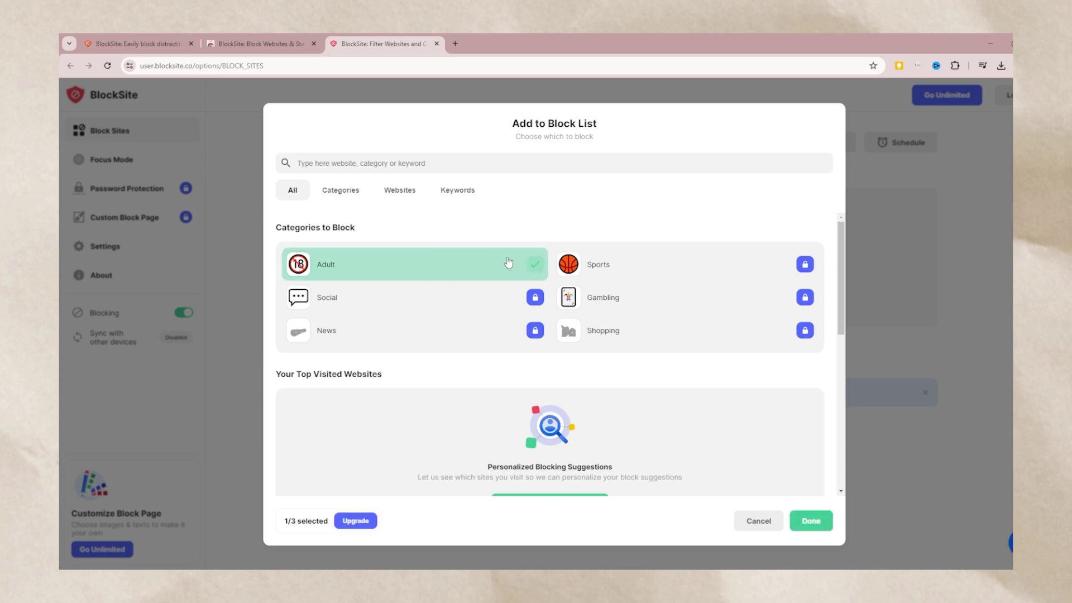
pyautogui.click(811, 522)
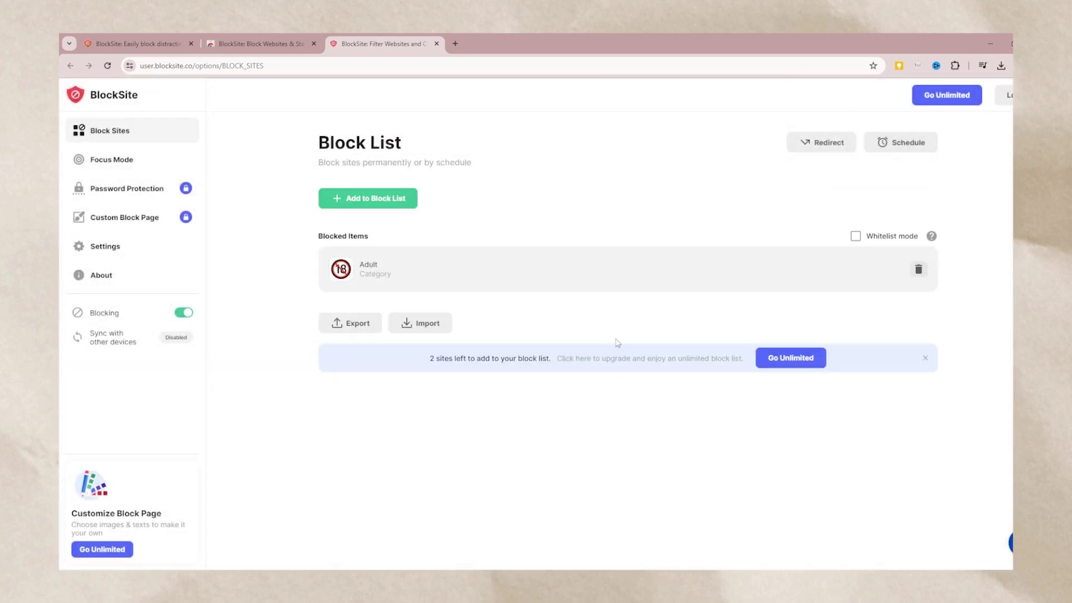
# Find reddit.com among the items that can be blocked and add it to the block list as a website.
pyautogui.click(368, 196)
pyautogui.scroll(-5, 459, 285)
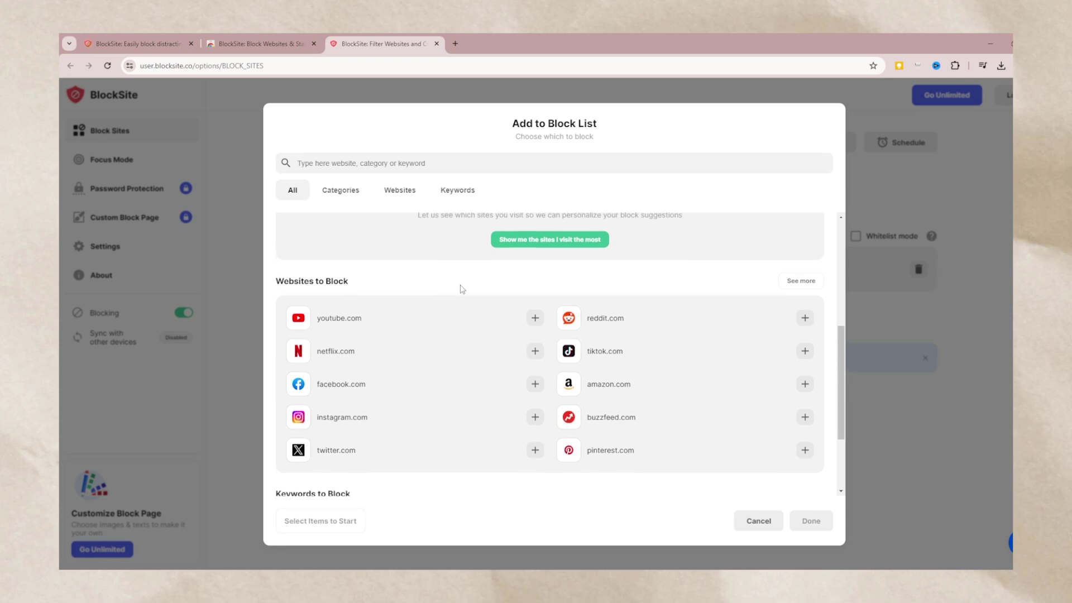
pyautogui.scroll(-2, 513, 416)
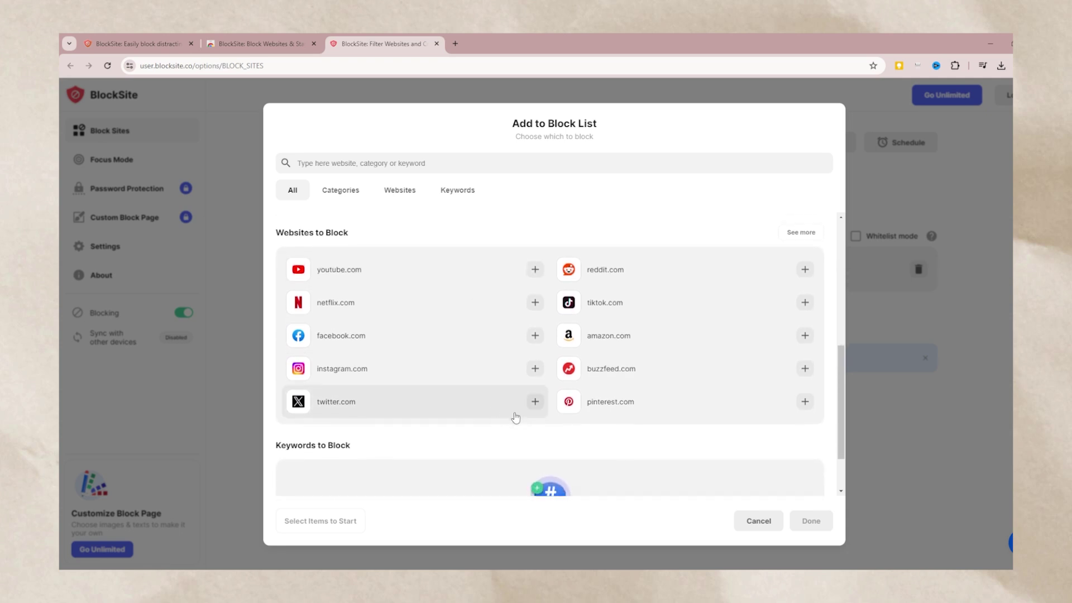
pyautogui.scroll(2, 522, 419)
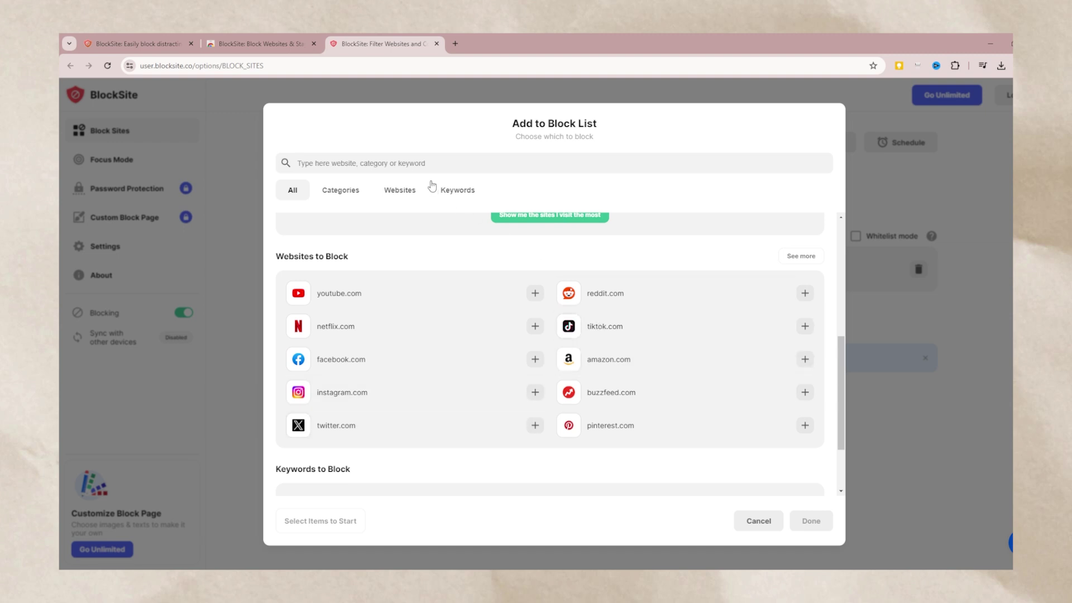
pyautogui.click(429, 163)
pyautogui.write('reddit.com')
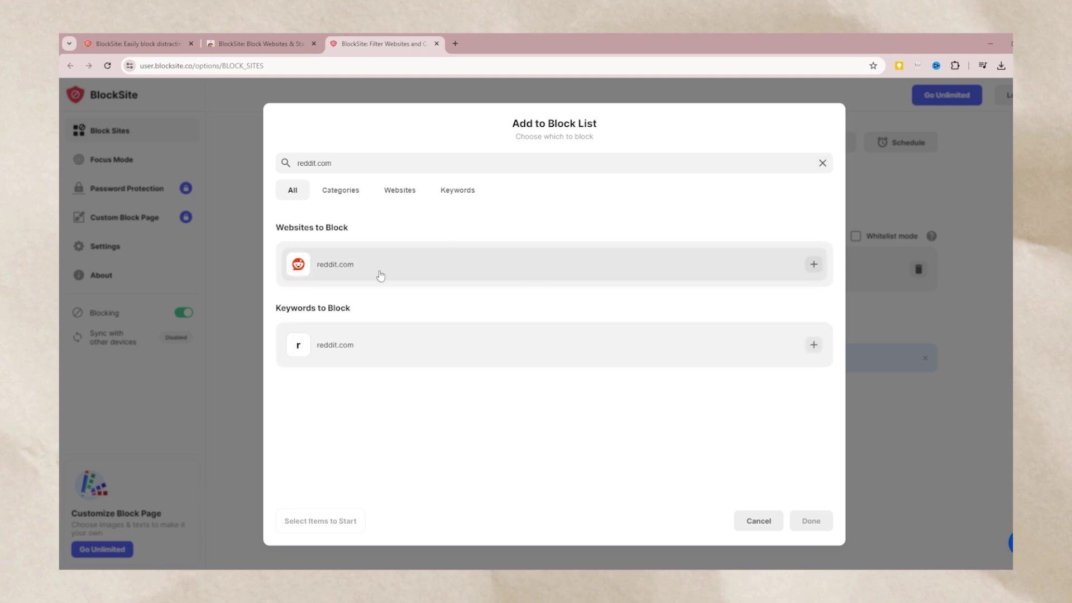
pyautogui.click(380, 274)
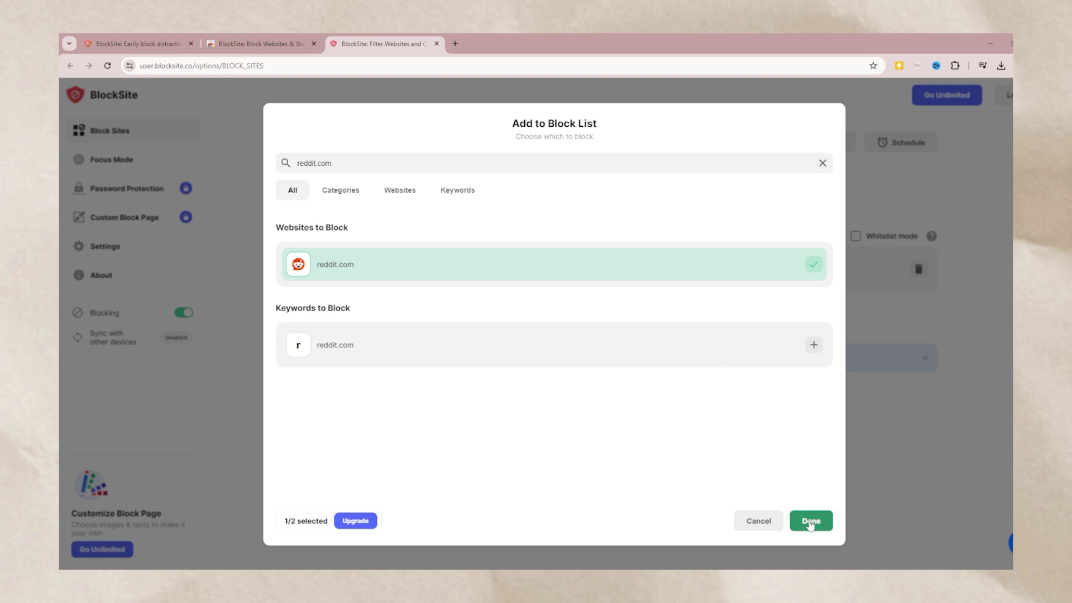
pyautogui.click(811, 520)
# Add twitter.com to the block list from the suggested websites.
pyautogui.click(395, 199)
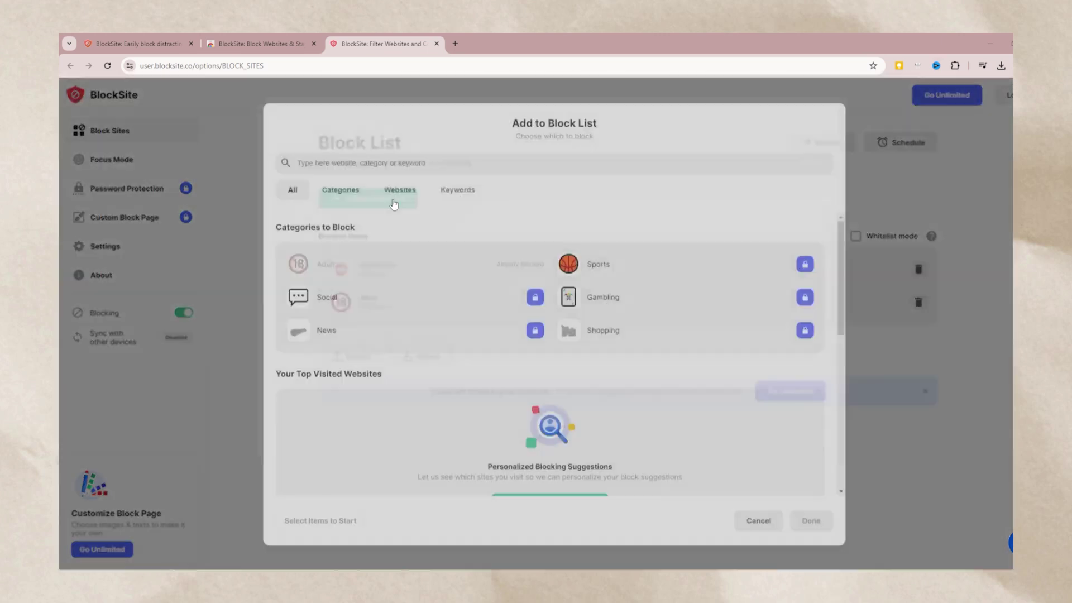
pyautogui.scroll(-5, 592, 334)
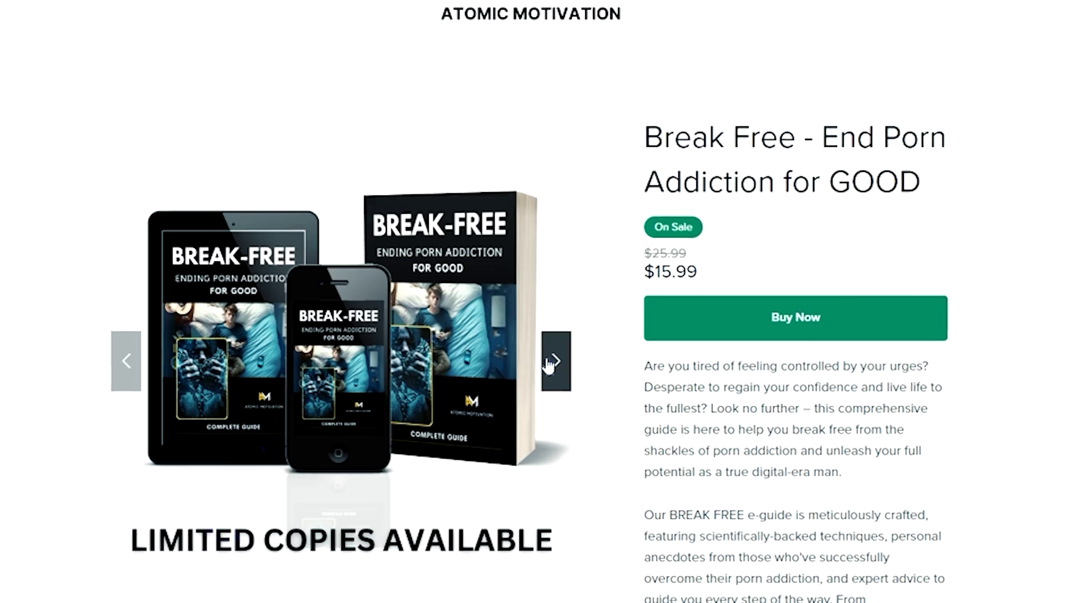
# View the next product image of the Break Free guide and choose to buy it.
pyautogui.click(552, 361)
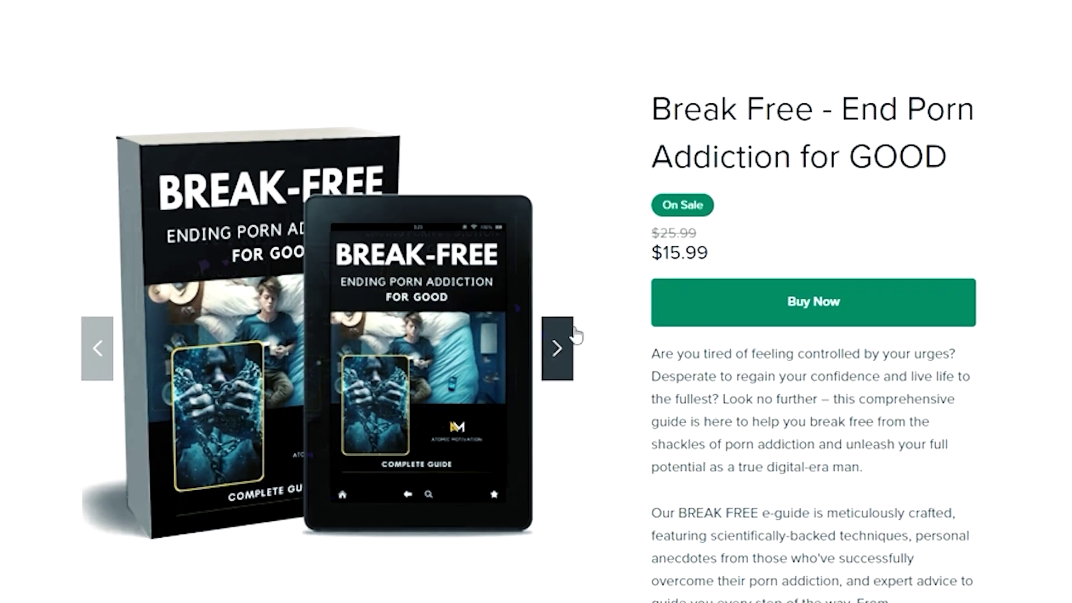
pyautogui.click(759, 317)
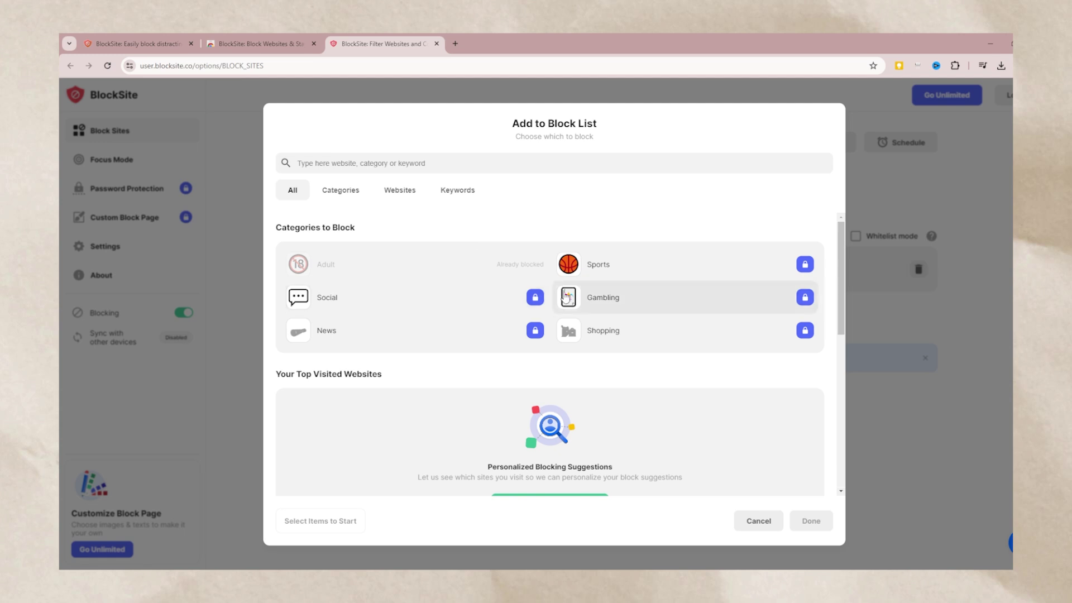
# Look through the suggested websites in the Add to Block List dialog.
pyautogui.scroll(-5, 452, 271)
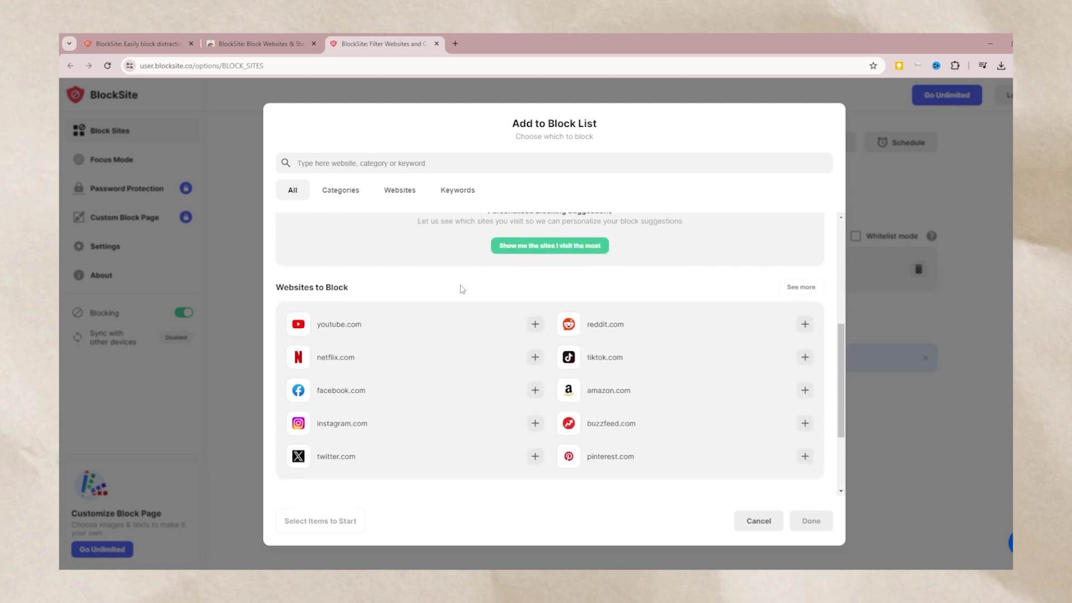
pyautogui.scroll(-2, 462, 290)
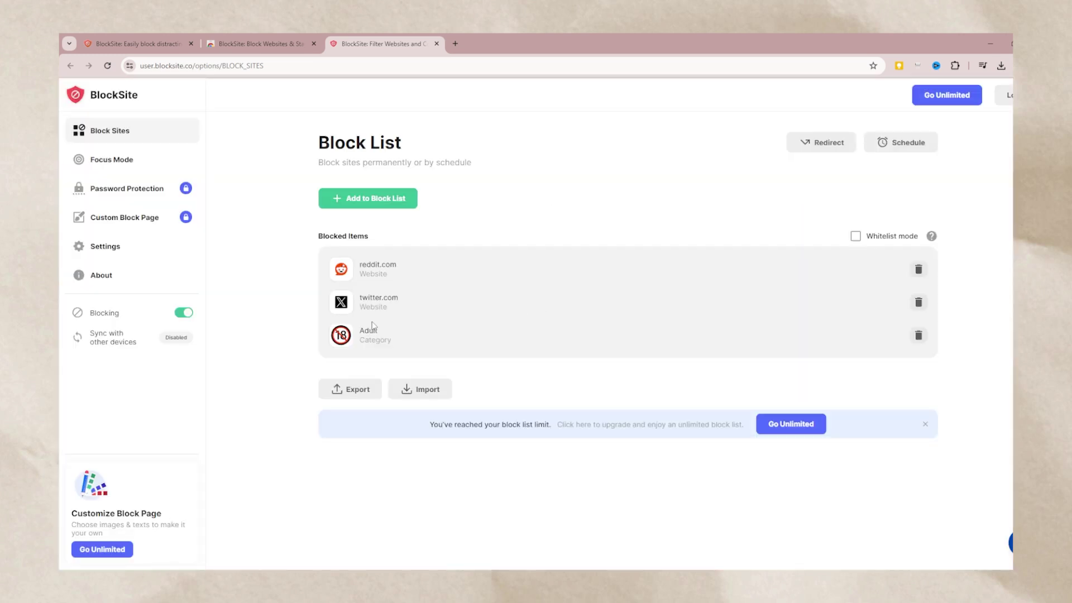
# Open the blocking schedule setup and set the start time to 04:00.
pyautogui.click(885, 146)
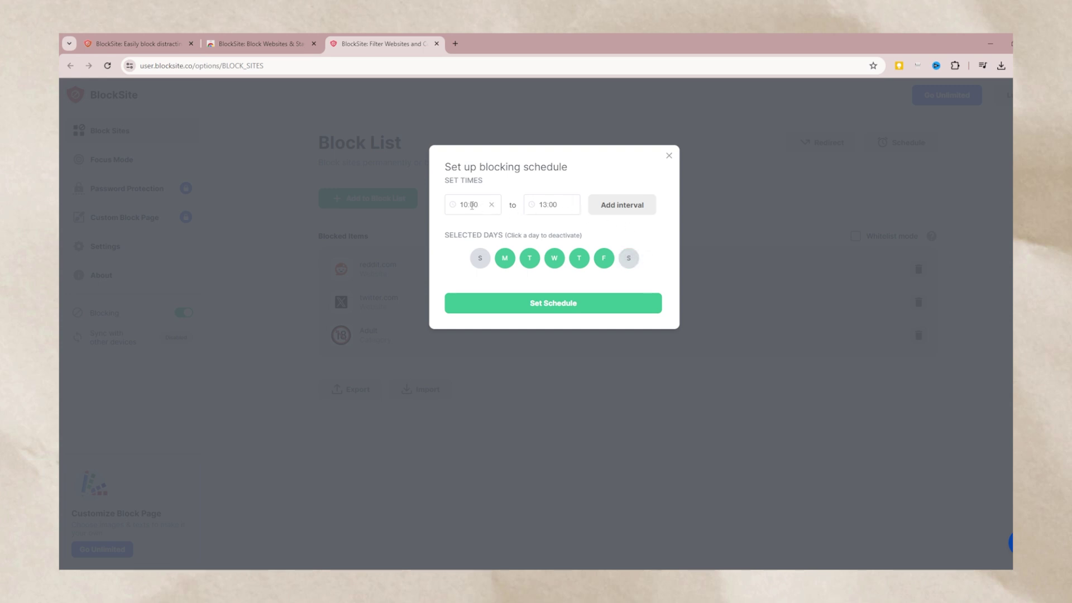
pyautogui.click(472, 206)
pyautogui.scroll(9, 468, 254)
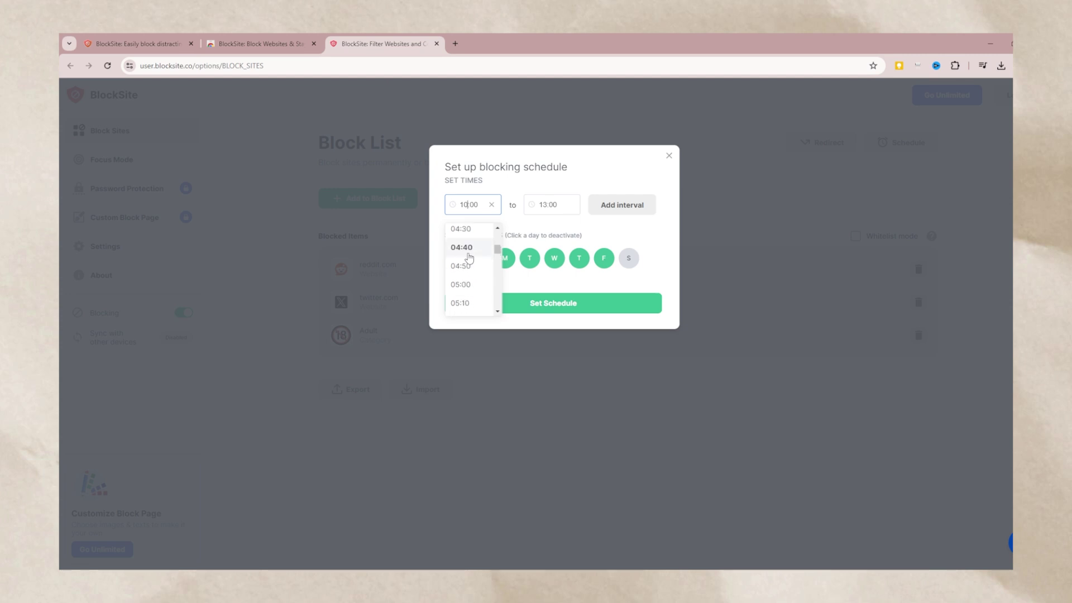
pyautogui.click(474, 240)
# Open the end time choices of the blocking schedule and go to the late-evening hours.
pyautogui.click(539, 205)
pyautogui.scroll(-15, 546, 270)
pyautogui.scroll(-3, 549, 277)
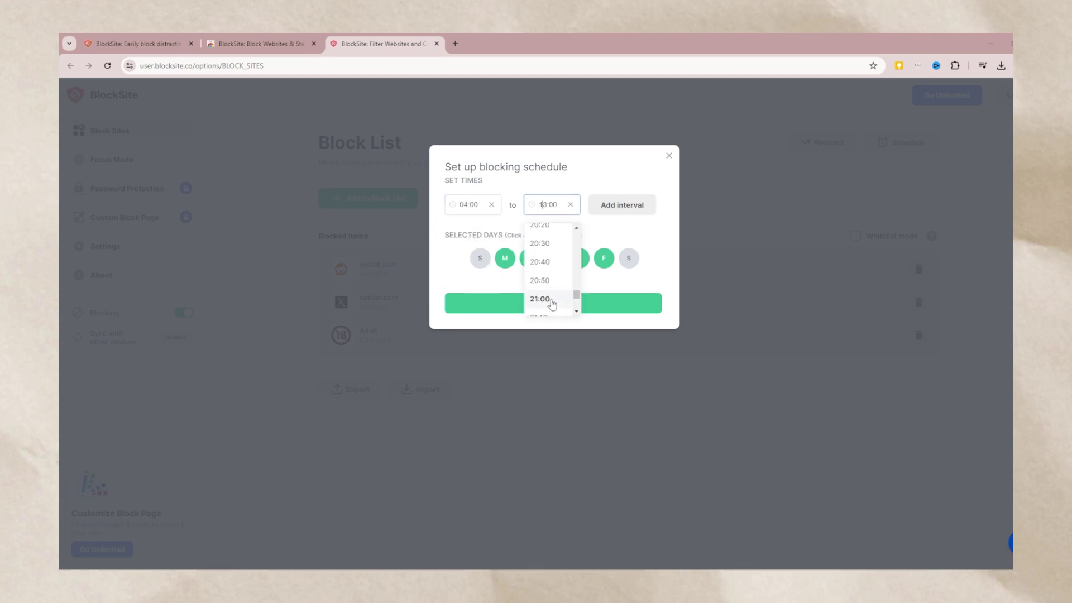
pyautogui.scroll(-3, 555, 274)
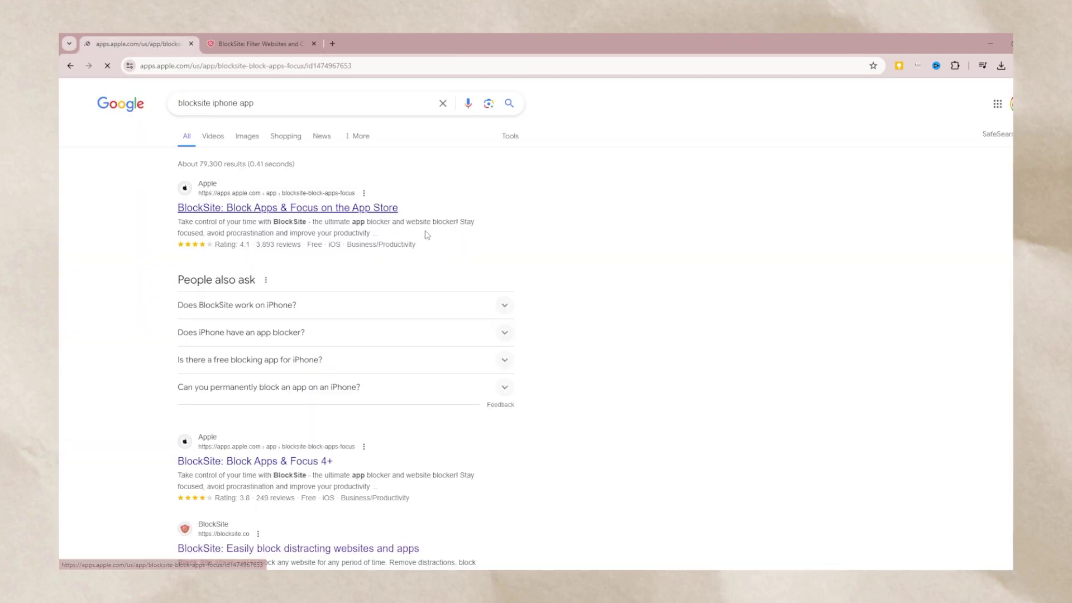
# Open the App Store page of BlockSite: Block Apps & Focus and review its iPhone screenshots and description.
pyautogui.click(426, 233)
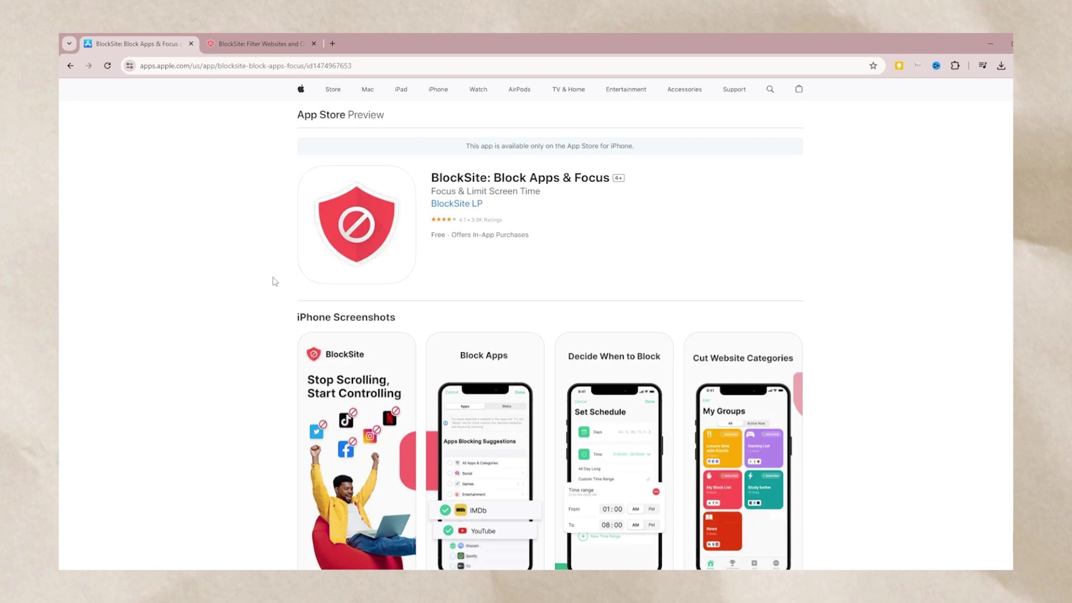
pyautogui.scroll(-5, 746, 319)
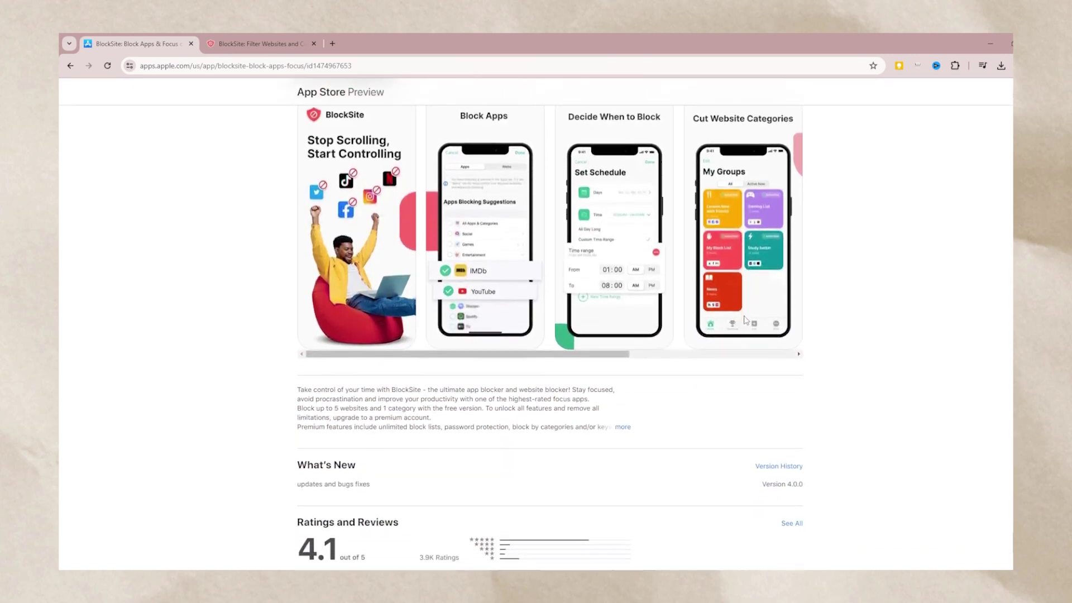
pyautogui.scroll(3, 746, 319)
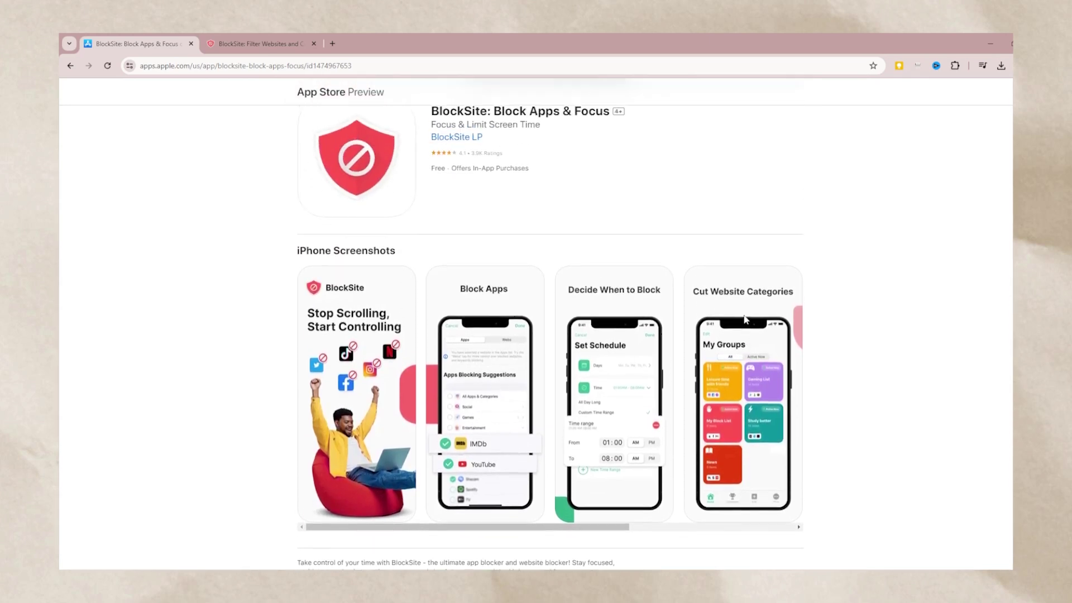
# Look through the iPhone screenshots on the App Store page of BlockSite: Block Apps & Focus.
pyautogui.scroll(2, 746, 319)
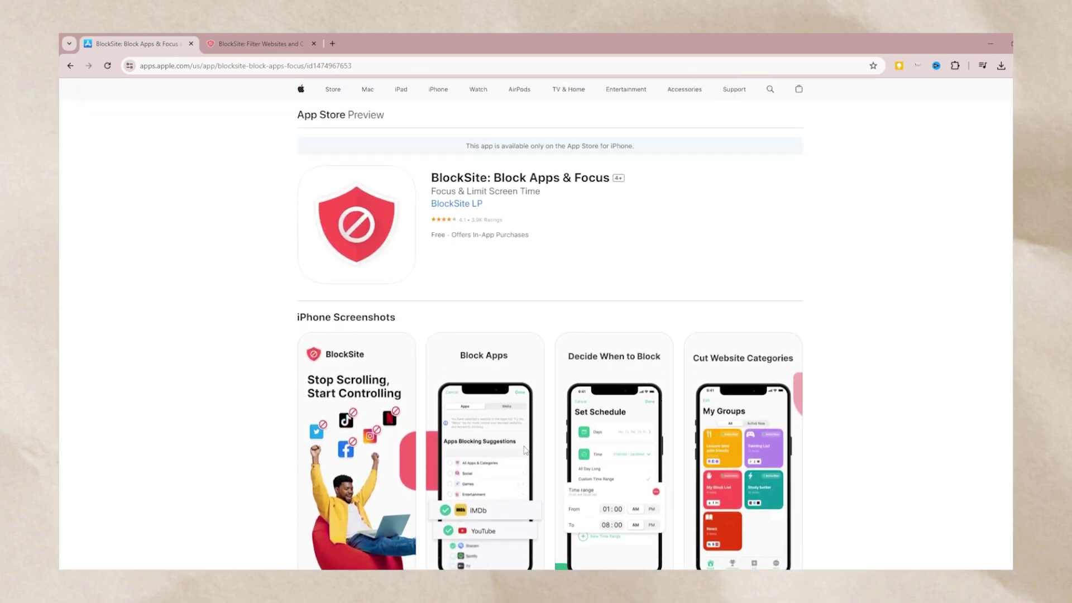
pyautogui.scroll(-2, 677, 406)
pyautogui.scroll(1, 558, 502)
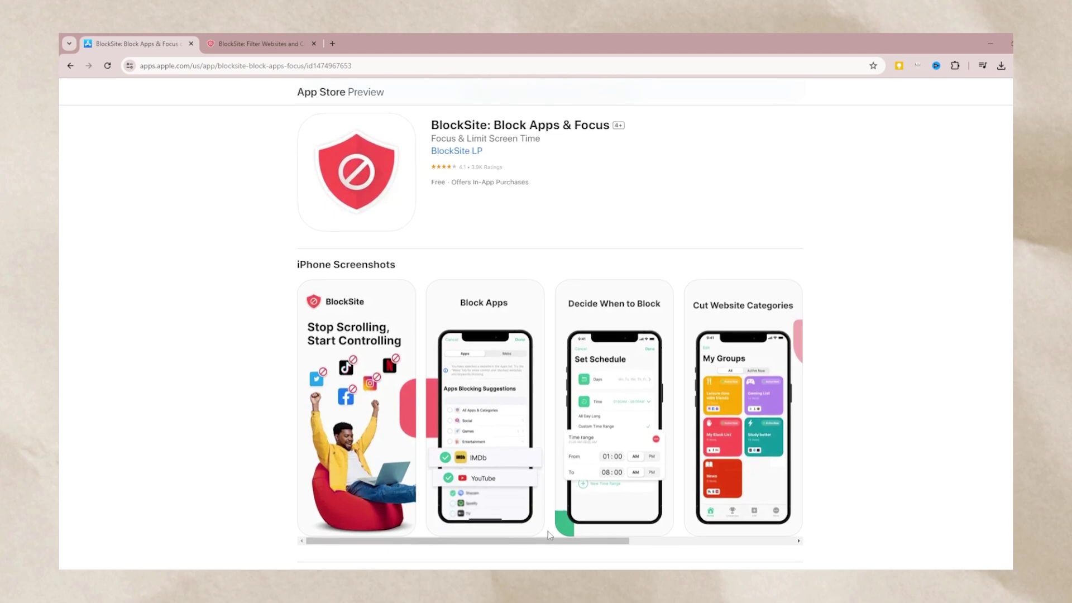
pyautogui.moveTo(547, 547); pyautogui.dragTo(725, 546)
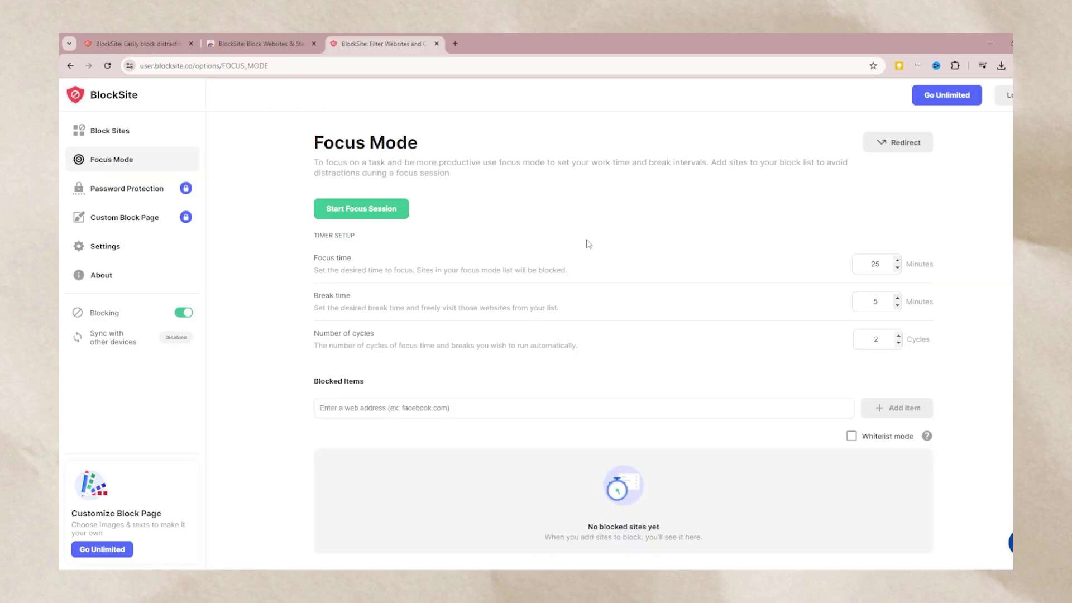
# Review the Focus Mode timer and blocked-item options, and return to the Block List.
pyautogui.scroll(-2, 575, 259)
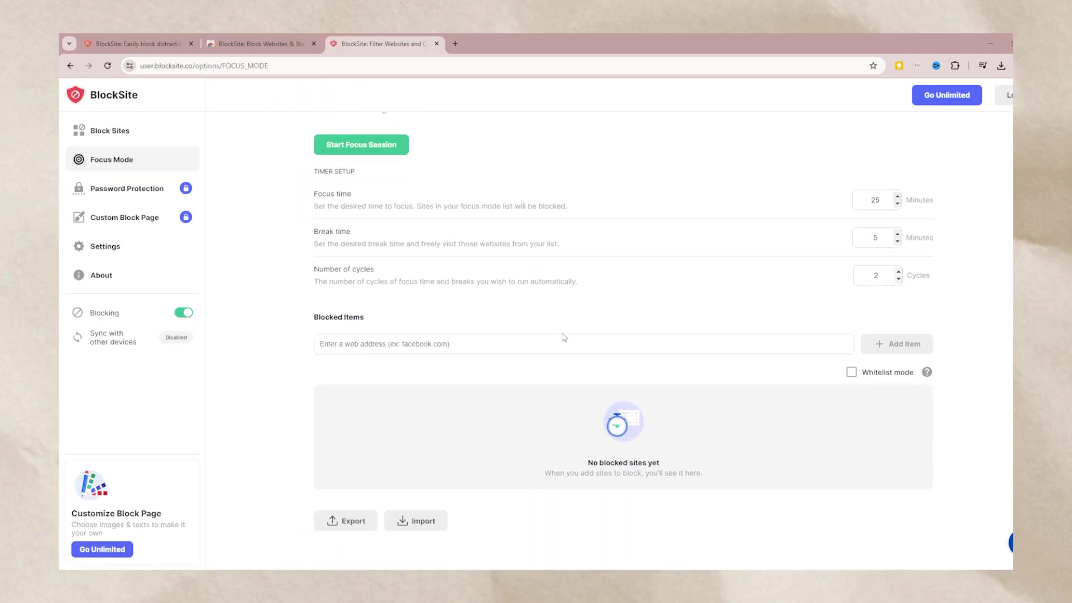
pyautogui.scroll(2, 564, 337)
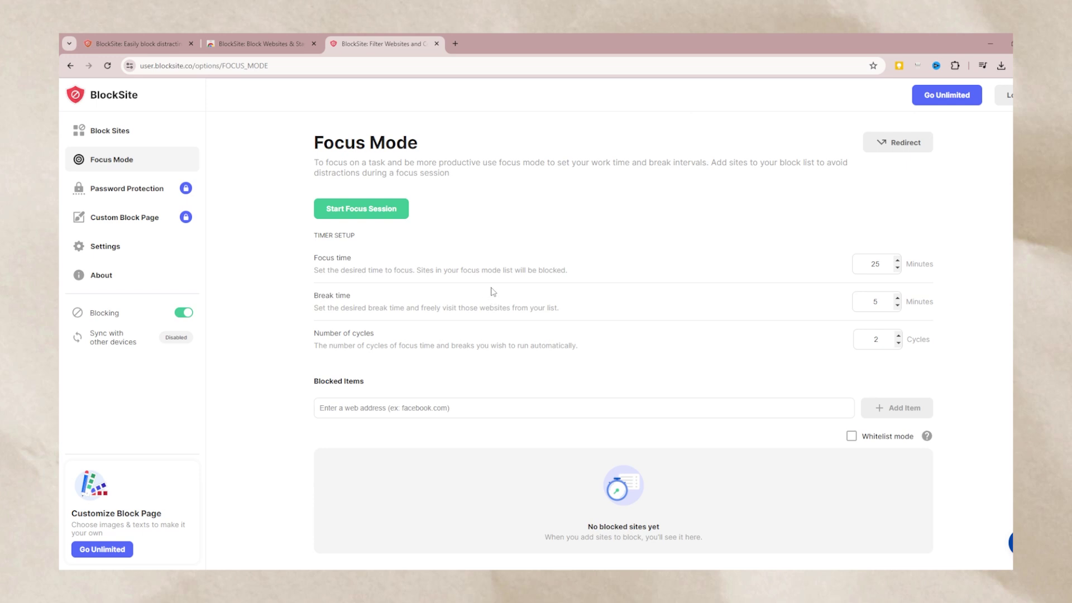
pyautogui.click(165, 139)
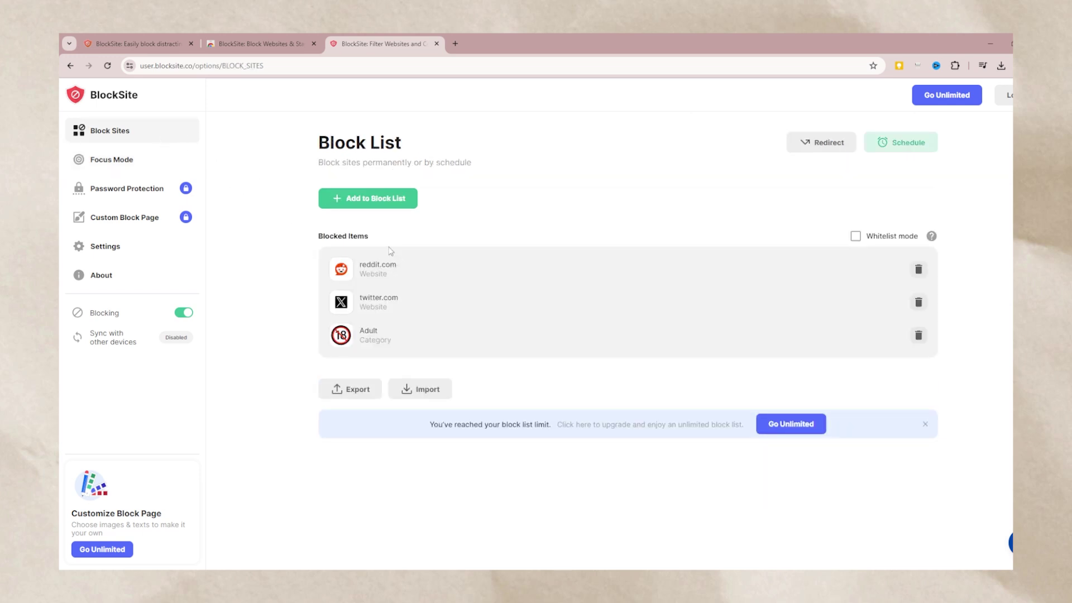
# Visit reddit.com in a new browser tab to test whether the website is blocked.
pyautogui.click(455, 44)
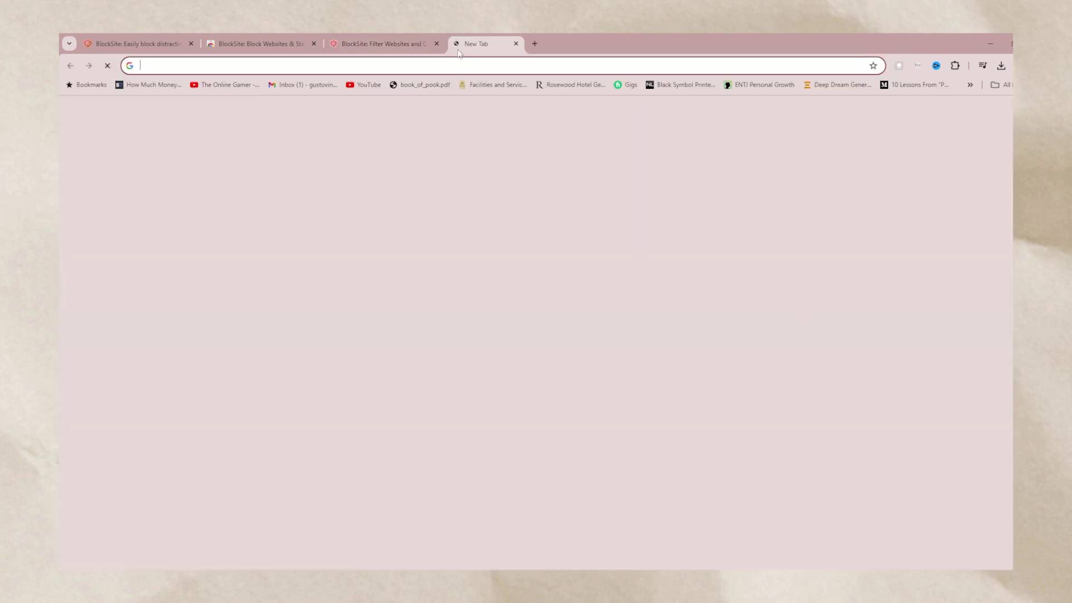
pyautogui.write('red')
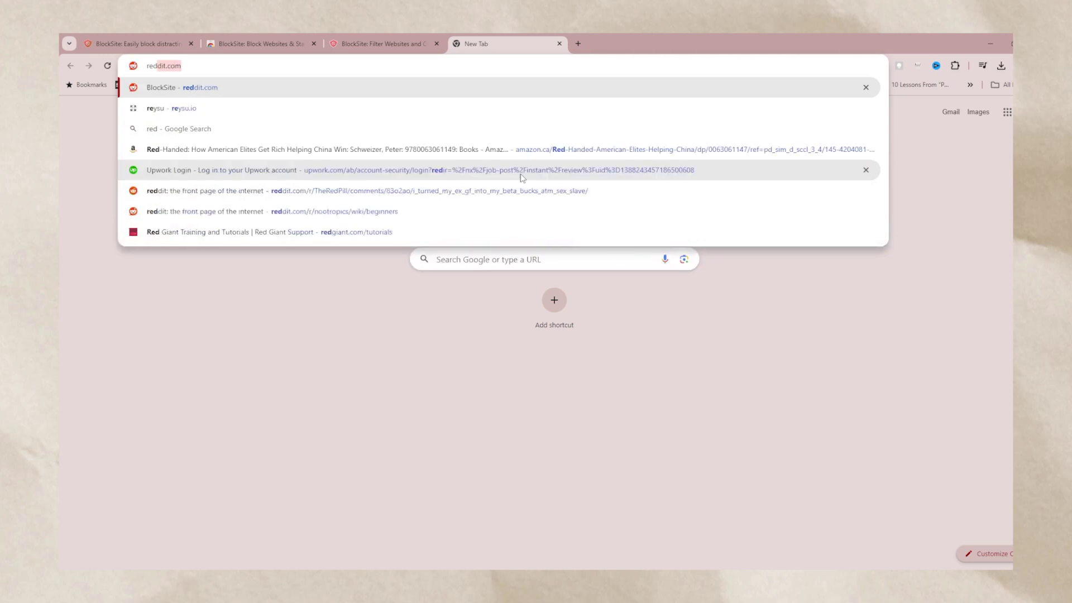
pyautogui.write('dit.com')
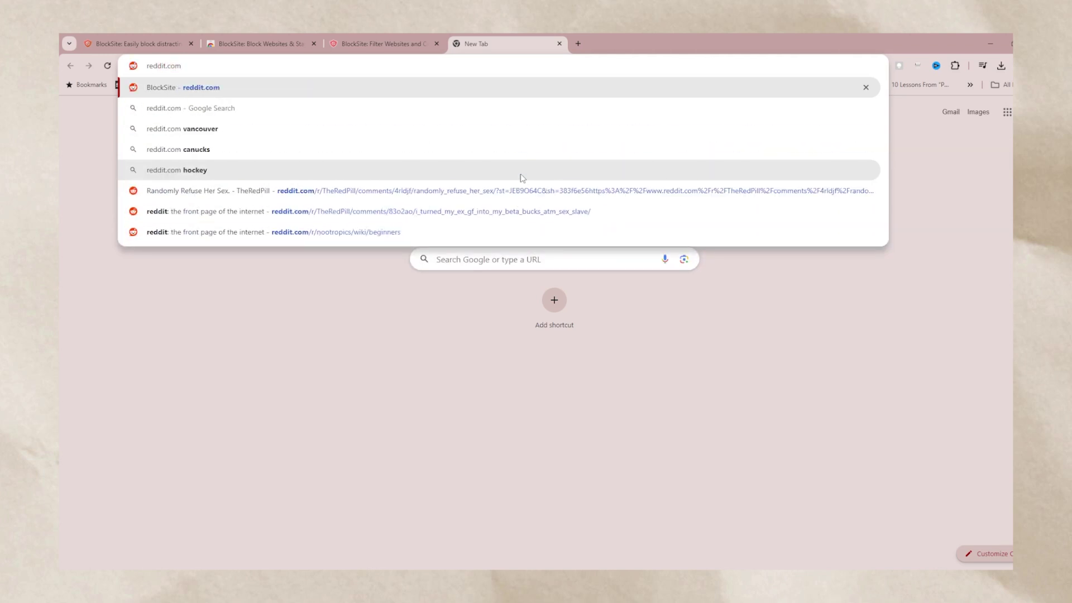
pyautogui.click(488, 88)
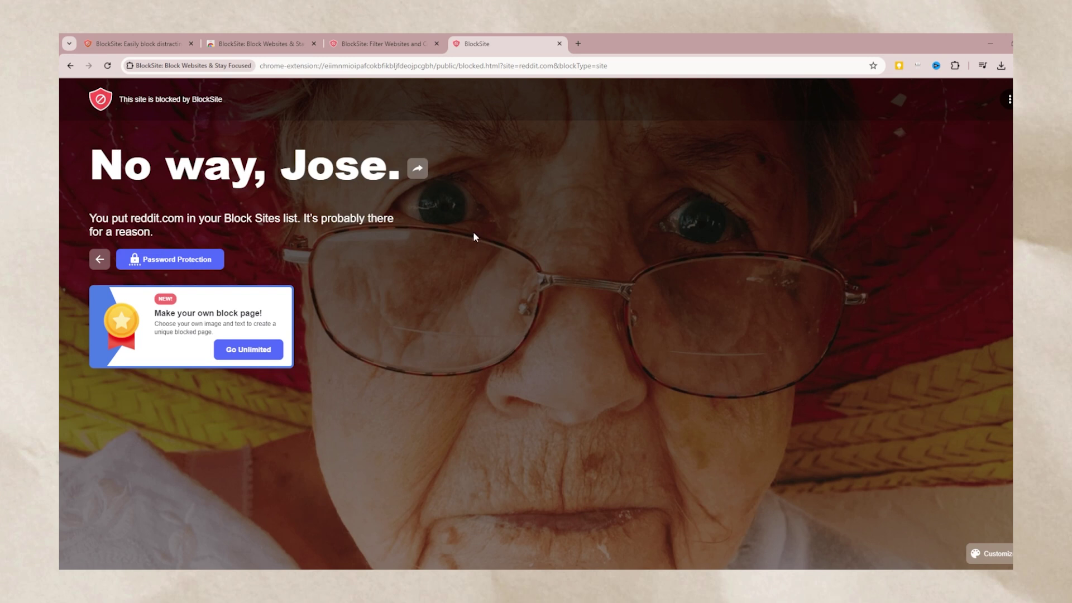
# View the sharing options of the reddit.com block page, return to the Block List and close the test tab.
pyautogui.click(420, 168)
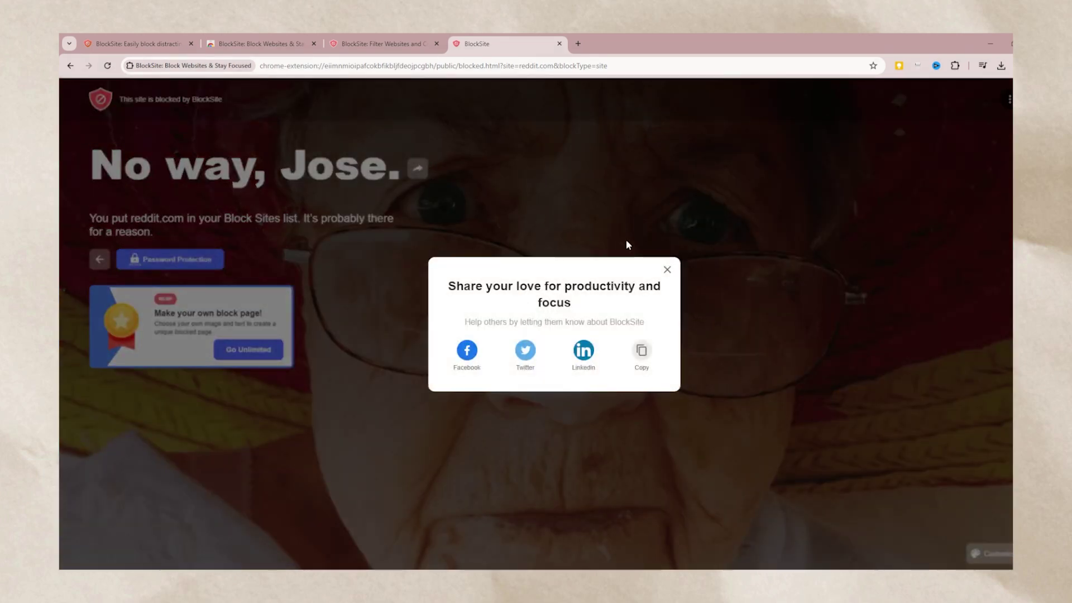
pyautogui.click(626, 241)
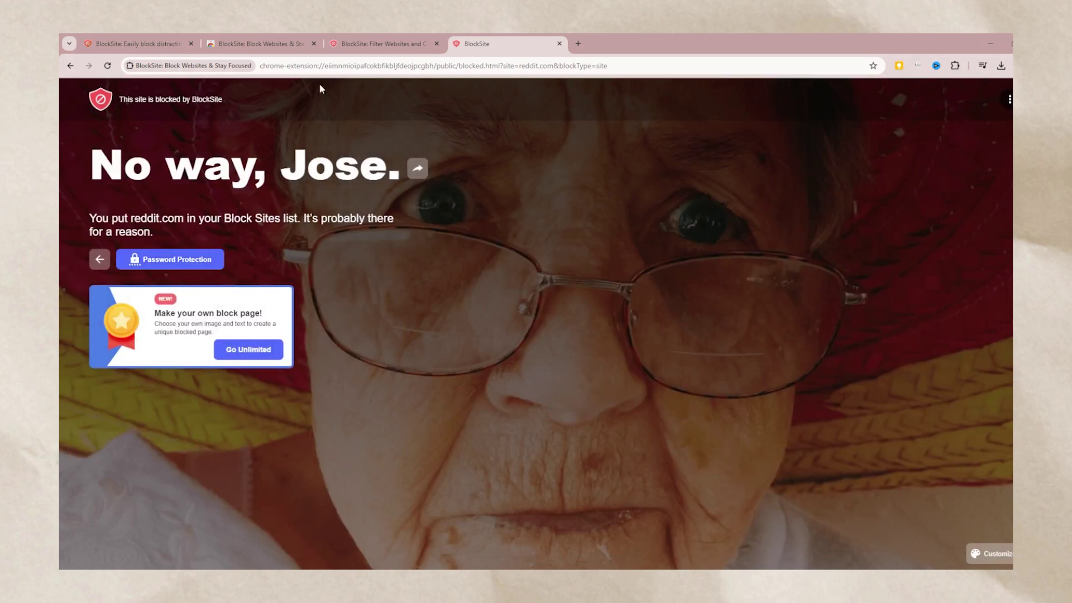
pyautogui.click(361, 39)
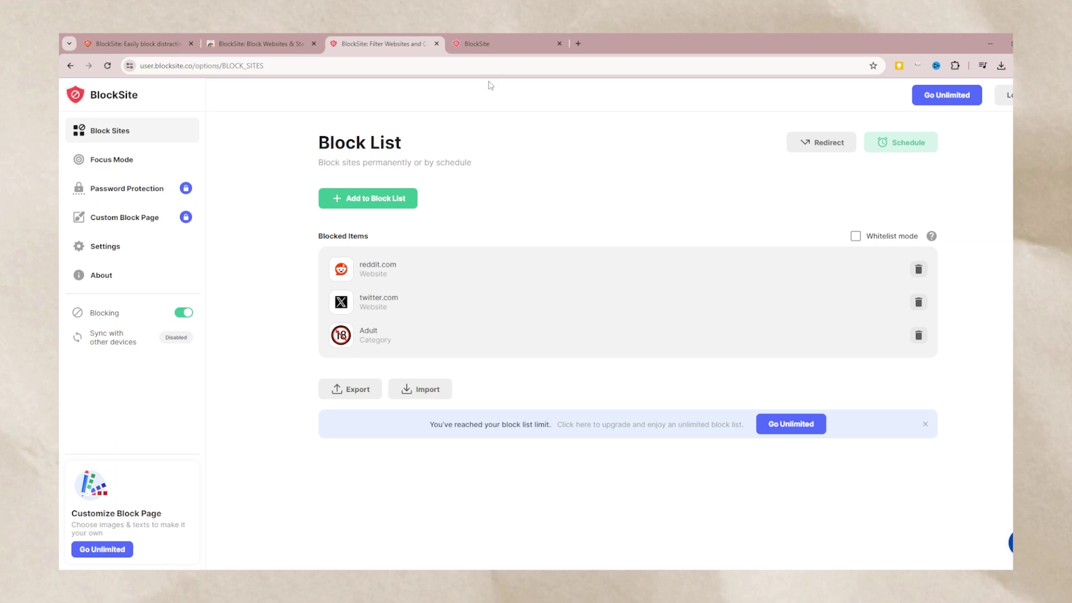
pyautogui.click(559, 44)
# Review the BlockSite settings and the instructions for enabling it in Incognito mode, and return to the Block List.
pyautogui.click(138, 257)
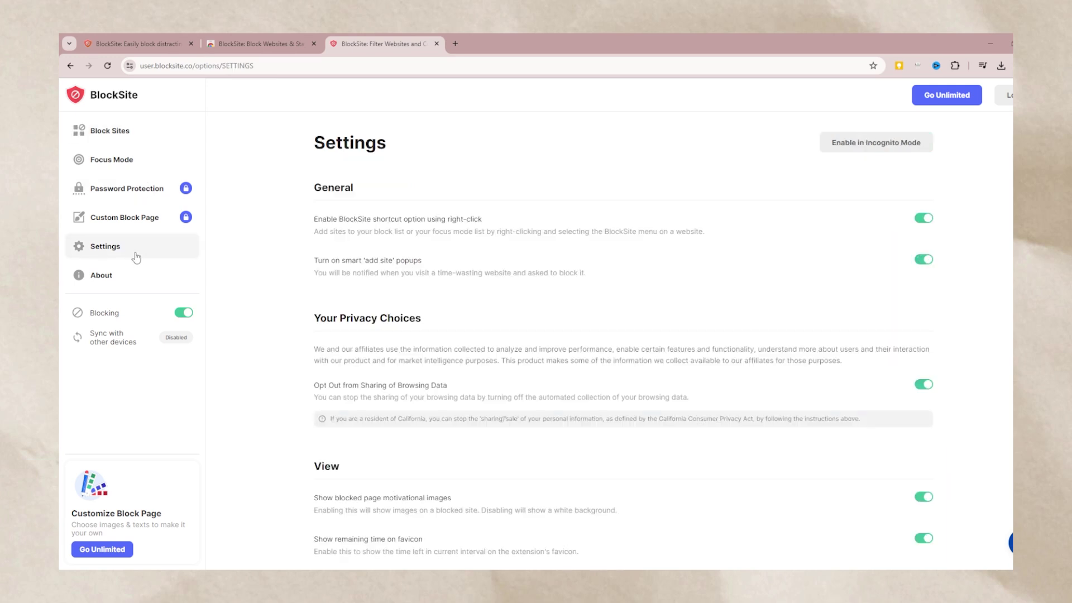
pyautogui.scroll(-5, 540, 279)
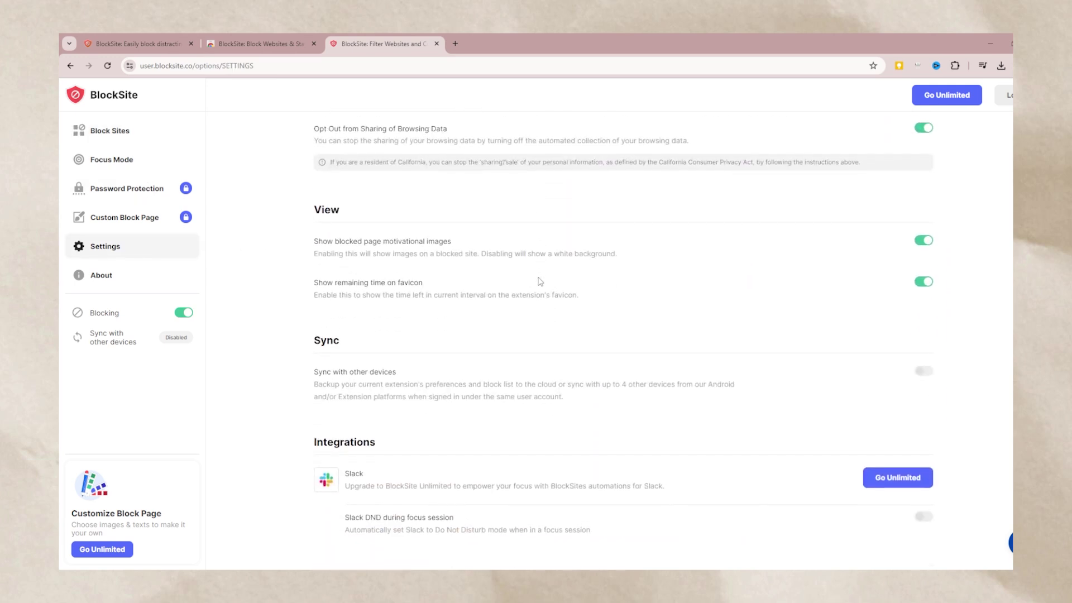
pyautogui.scroll(5, 545, 293)
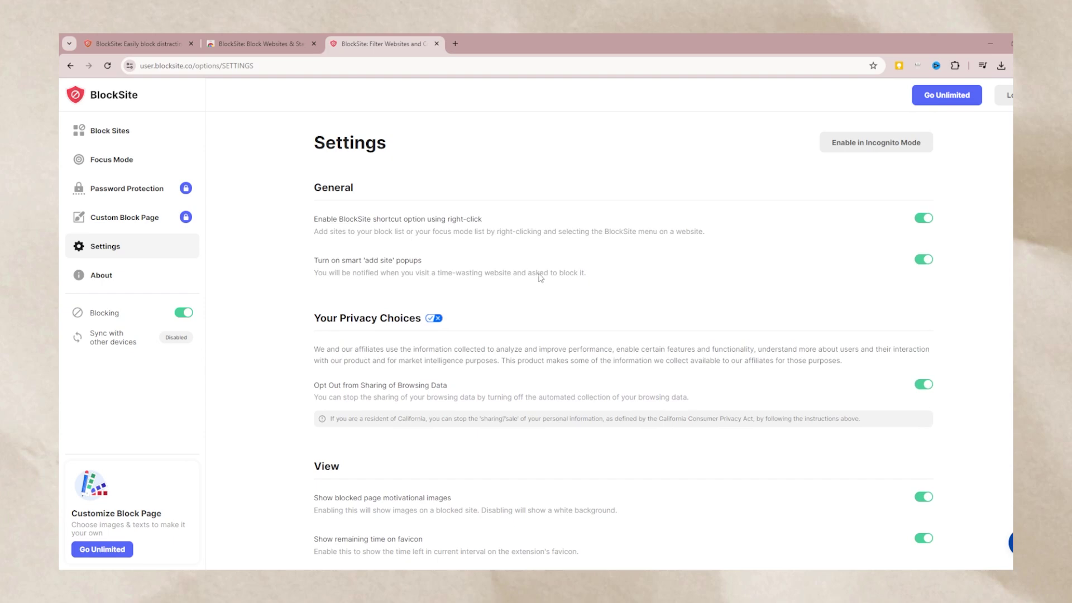
pyautogui.click(845, 148)
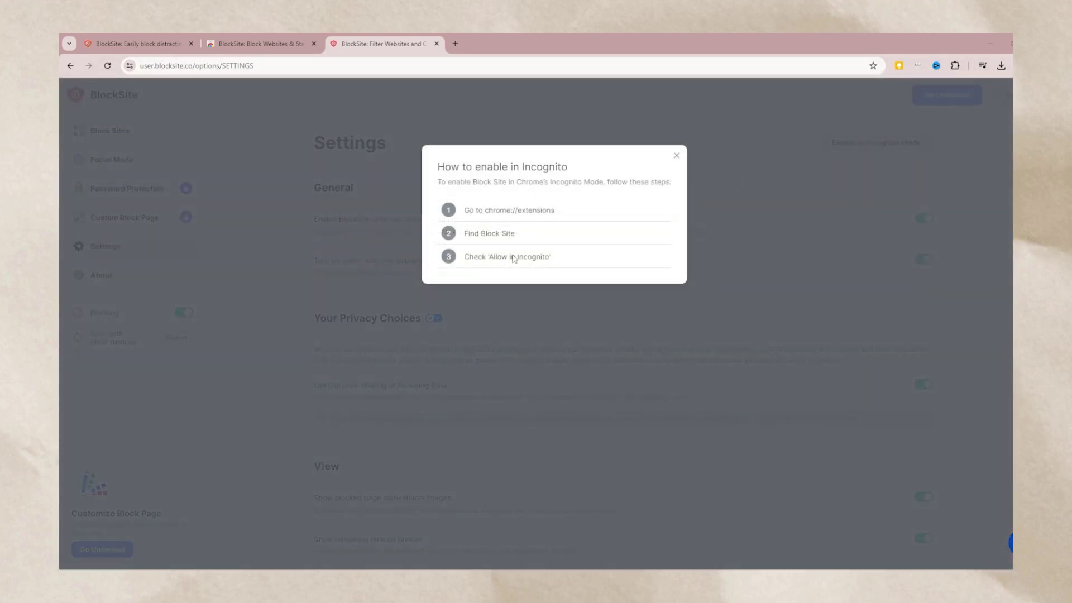
pyautogui.click(677, 156)
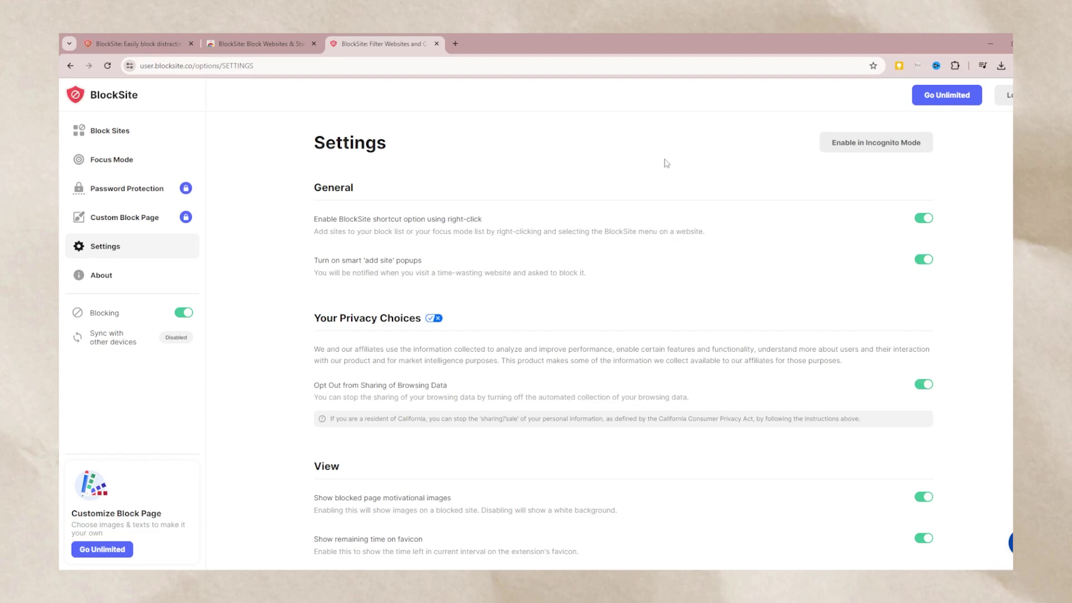
pyautogui.click(144, 135)
pyautogui.click(366, 198)
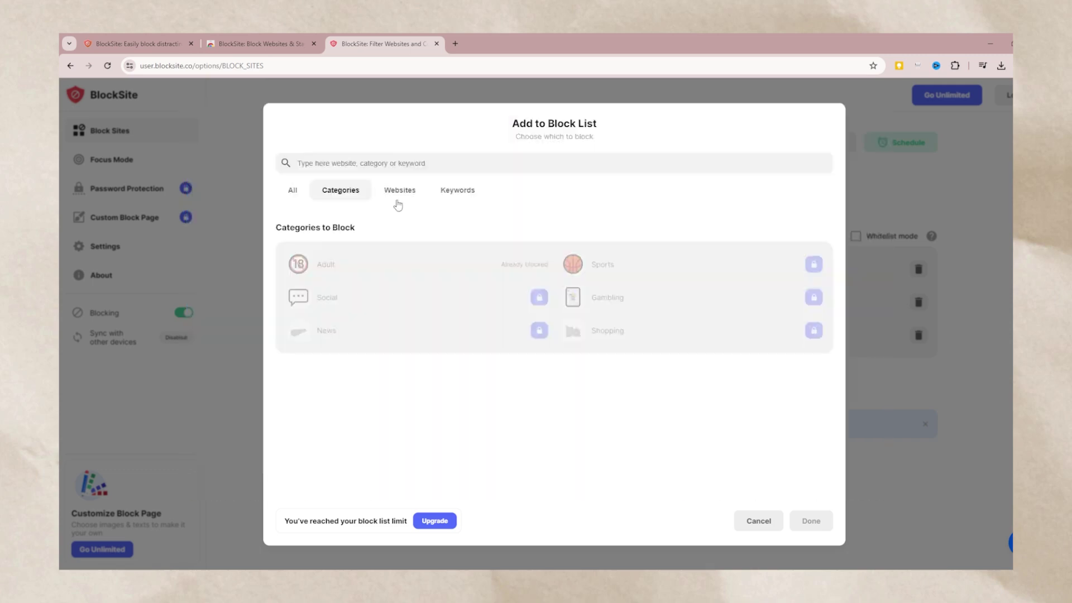
pyautogui.click(467, 194)
pyautogui.click(403, 164)
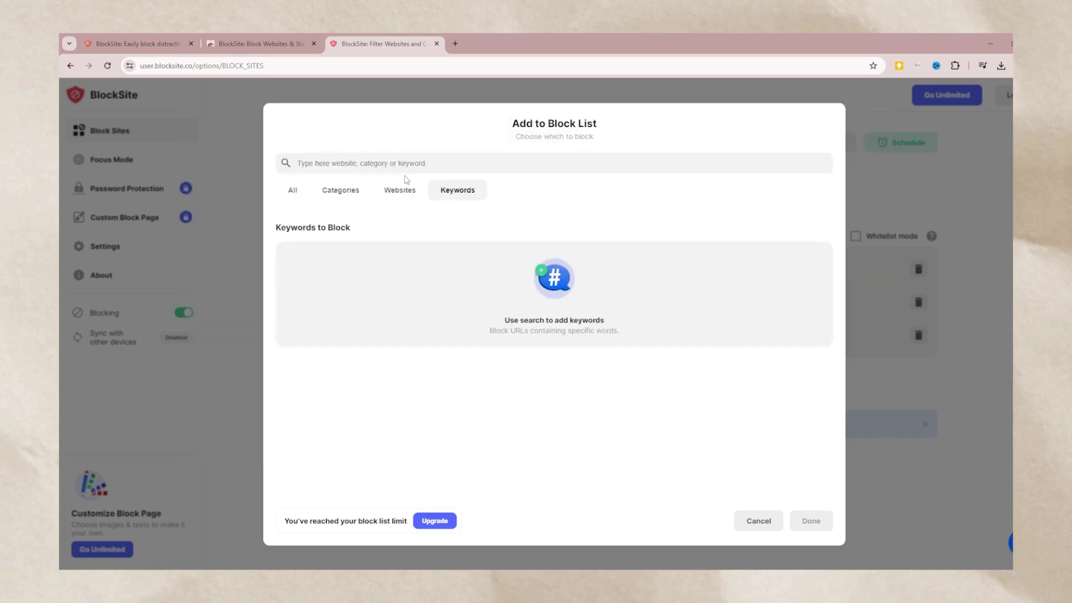
pyautogui.write('adult')
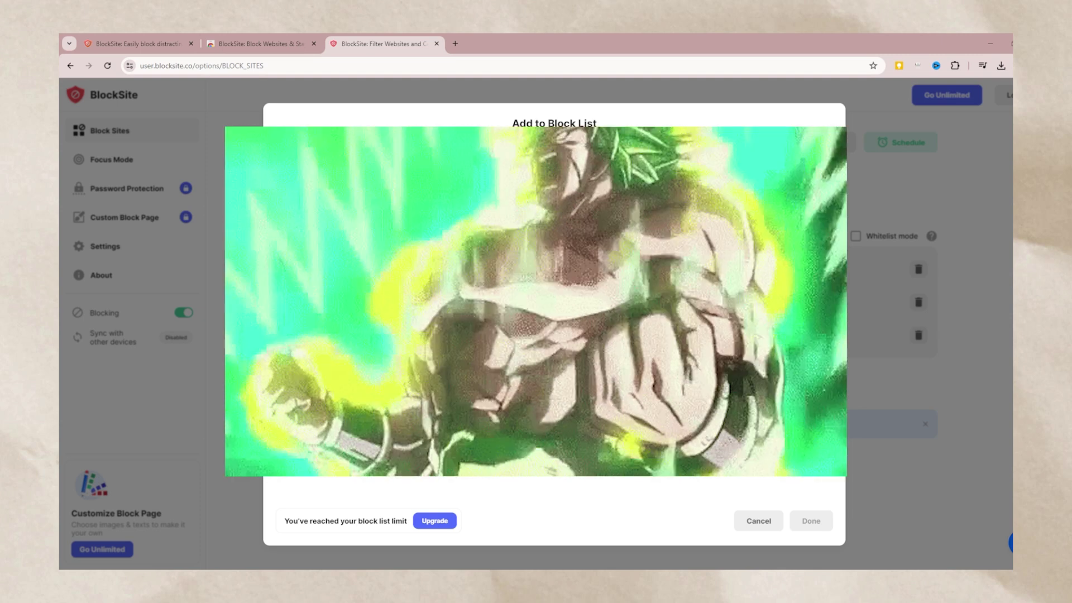
pyautogui.write(' content')
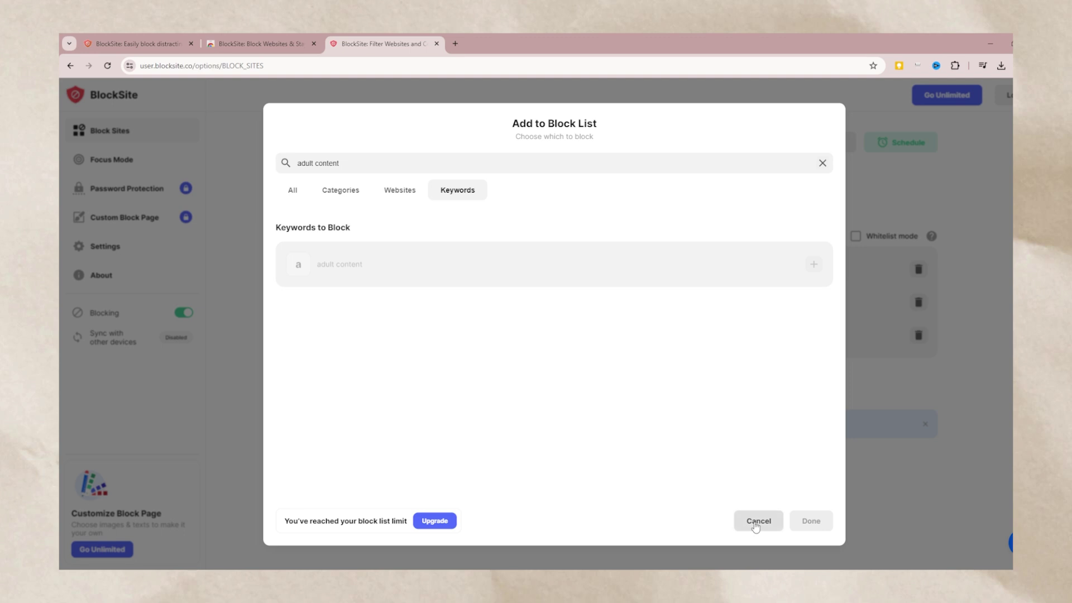
pyautogui.click(757, 520)
# Remove twitter.com from the block list and add the keyword "adult content" in its place.
pyautogui.click(918, 302)
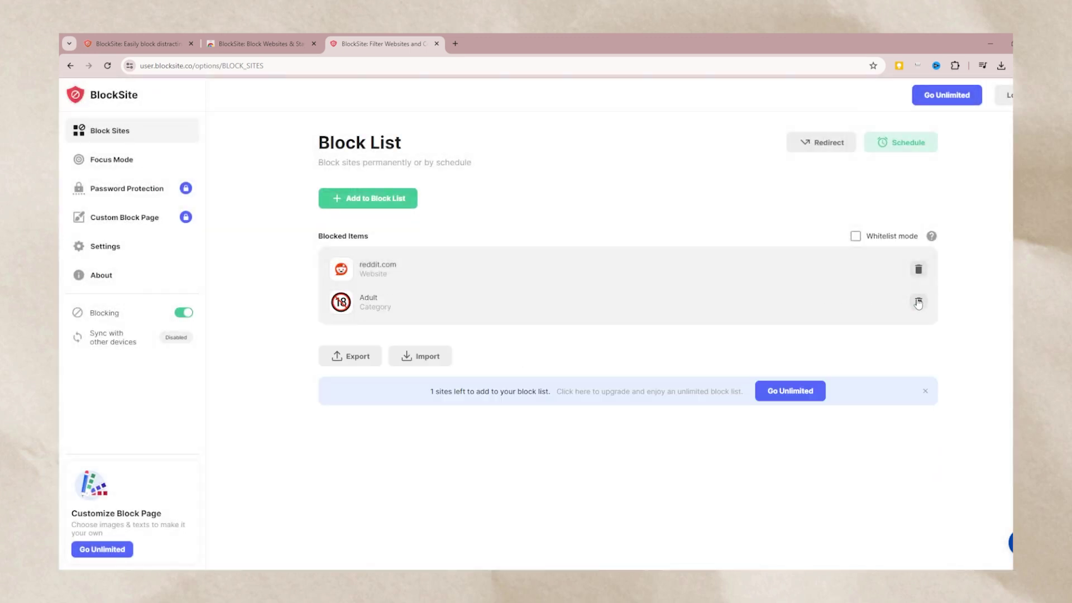
pyautogui.click(357, 199)
pyautogui.click(461, 188)
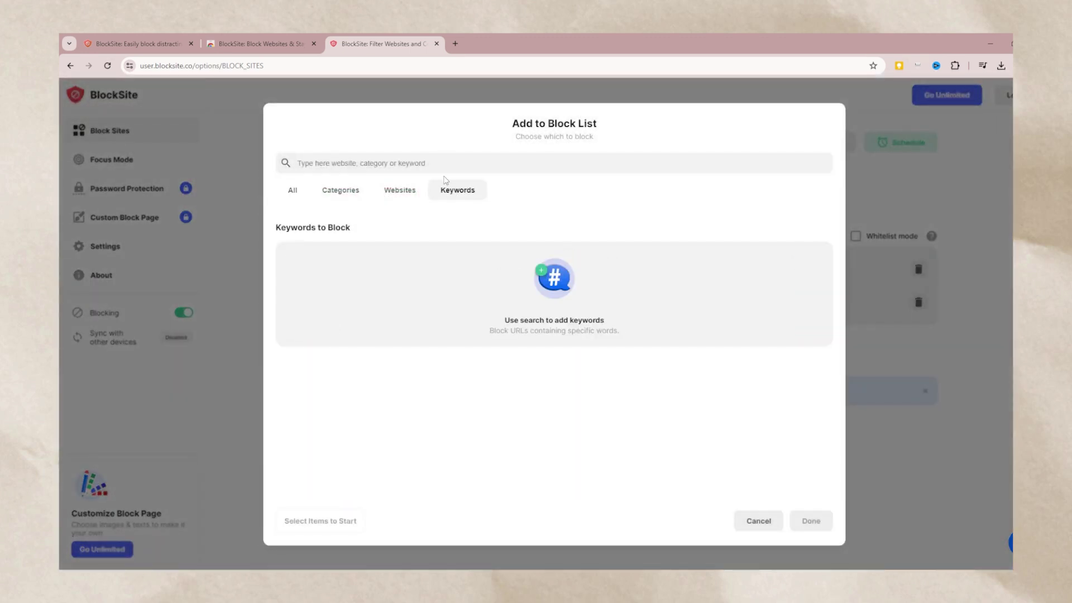
pyautogui.click(439, 164)
pyautogui.write('adult content')
pyautogui.click(457, 259)
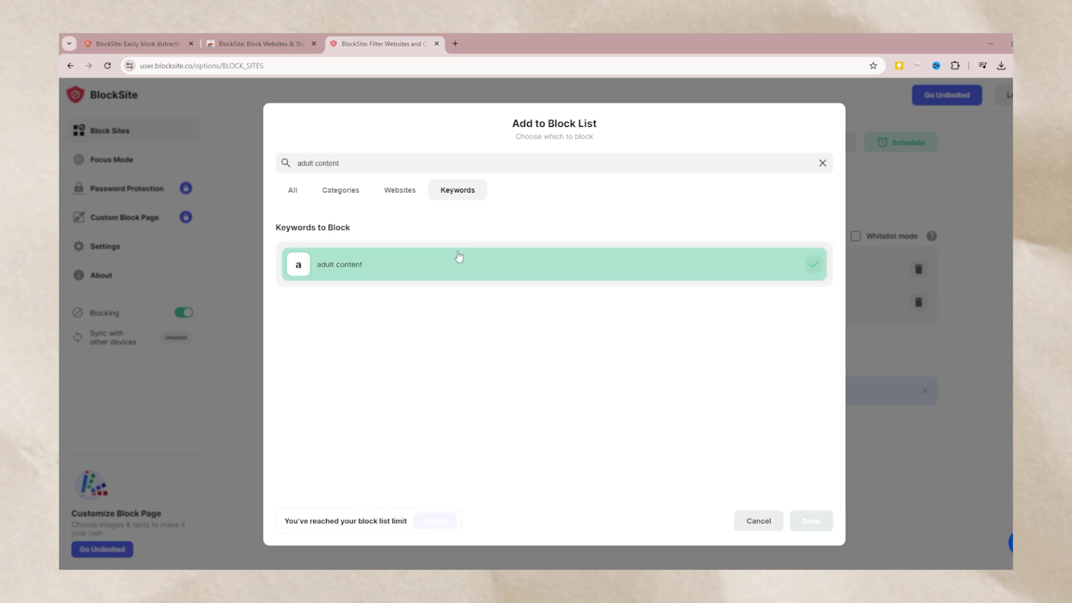
pyautogui.click(823, 521)
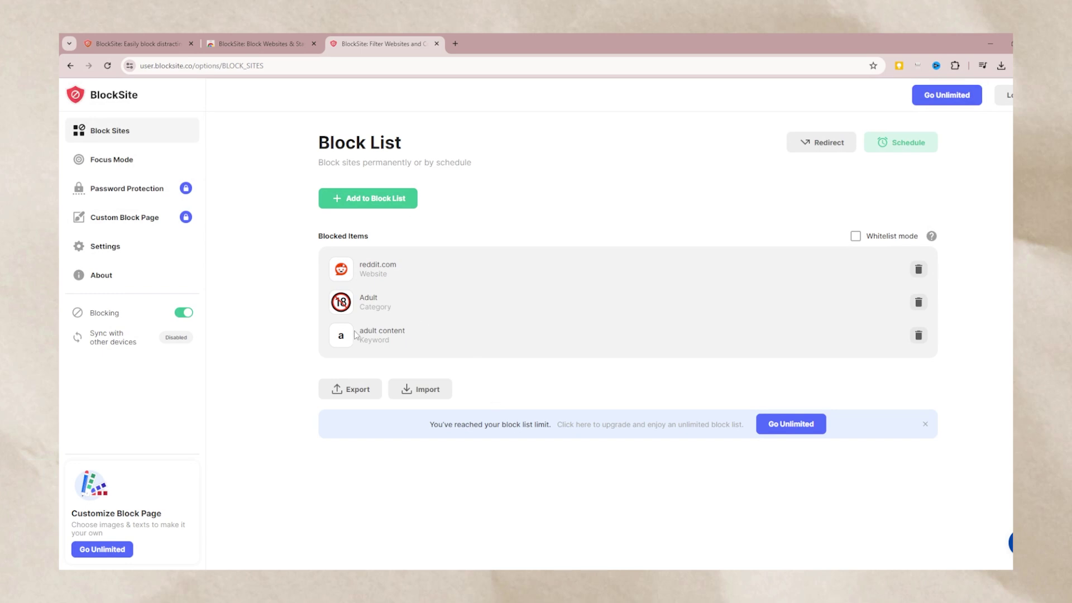
# Replace the blocked keyword "adult content" with the keyword "type in your adult content website here".
pyautogui.click(918, 335)
pyautogui.click(395, 200)
pyautogui.click(459, 190)
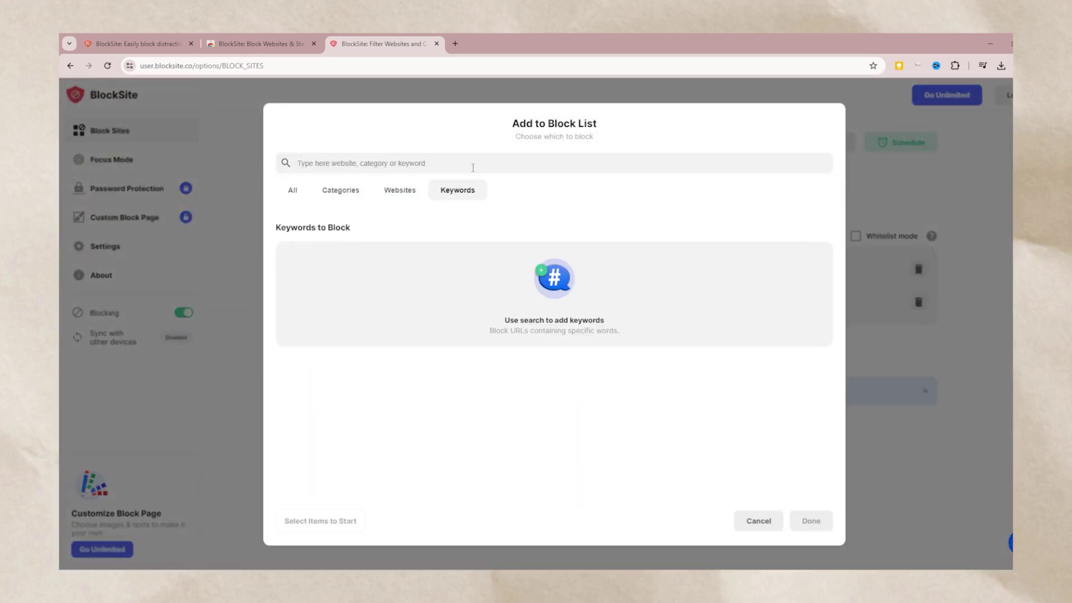
pyautogui.click(472, 166)
pyautogui.write('type in')
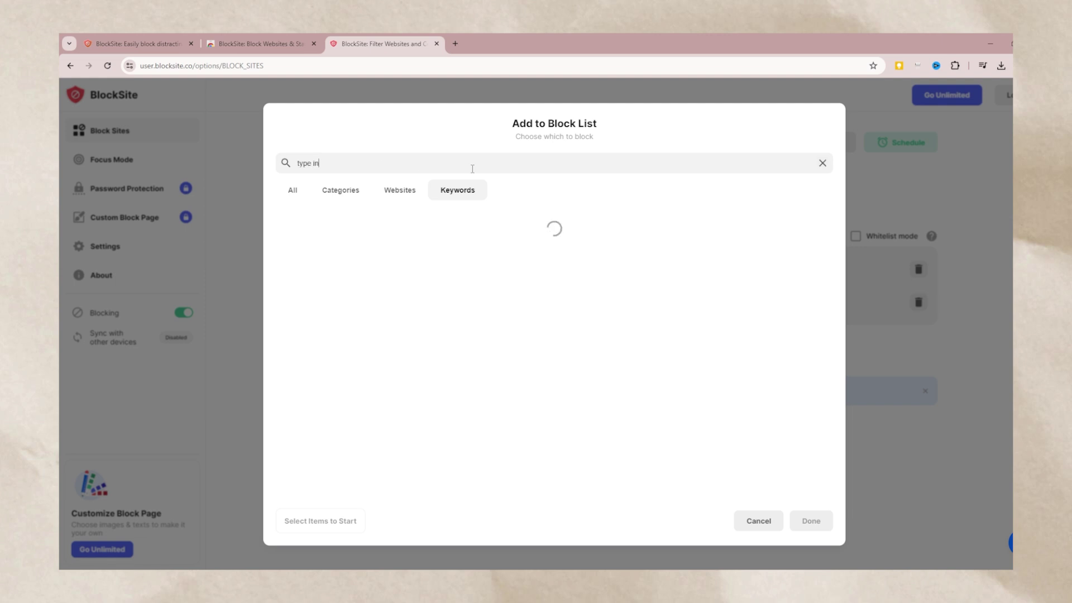
pyautogui.write(' your adult content website here')
pyautogui.click(531, 273)
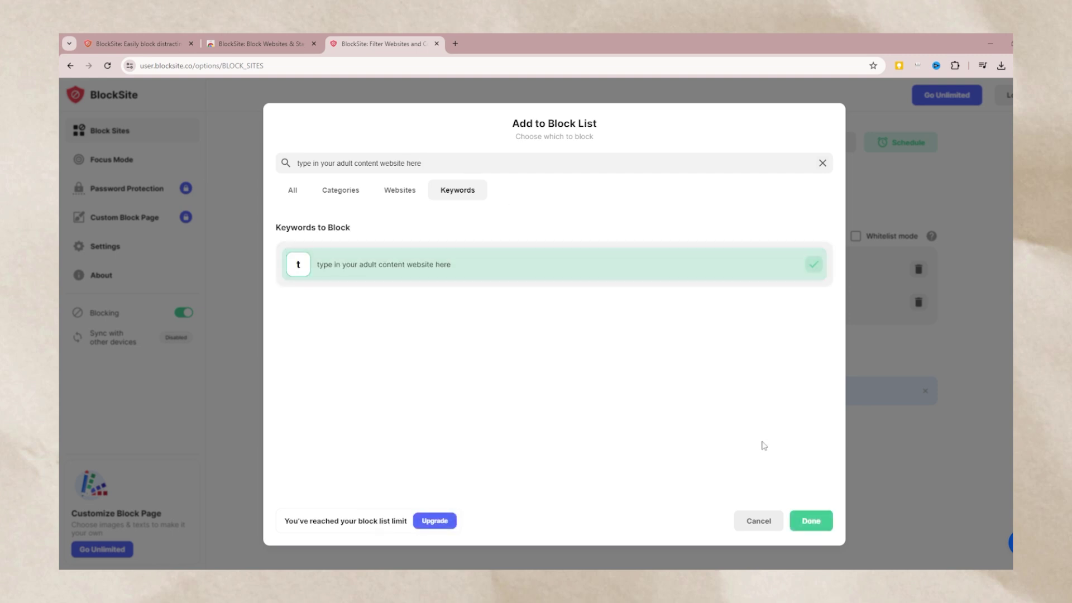
pyautogui.click(811, 520)
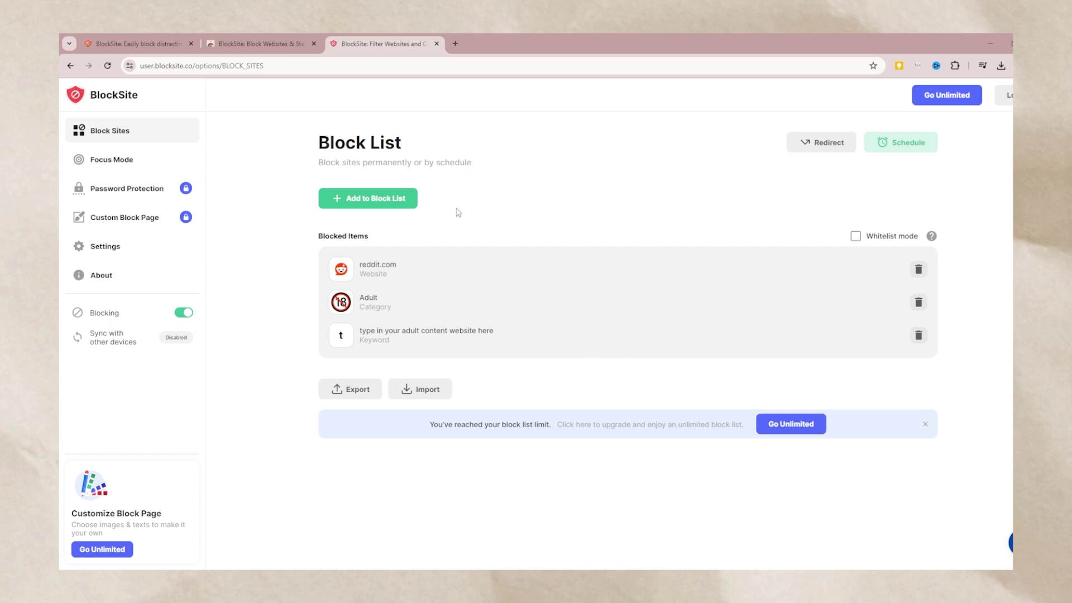
# Look over the Create Custom Block Lists image on BlockSite's Chrome Web Store page and the product information on blocksite.co.
pyautogui.click(255, 37)
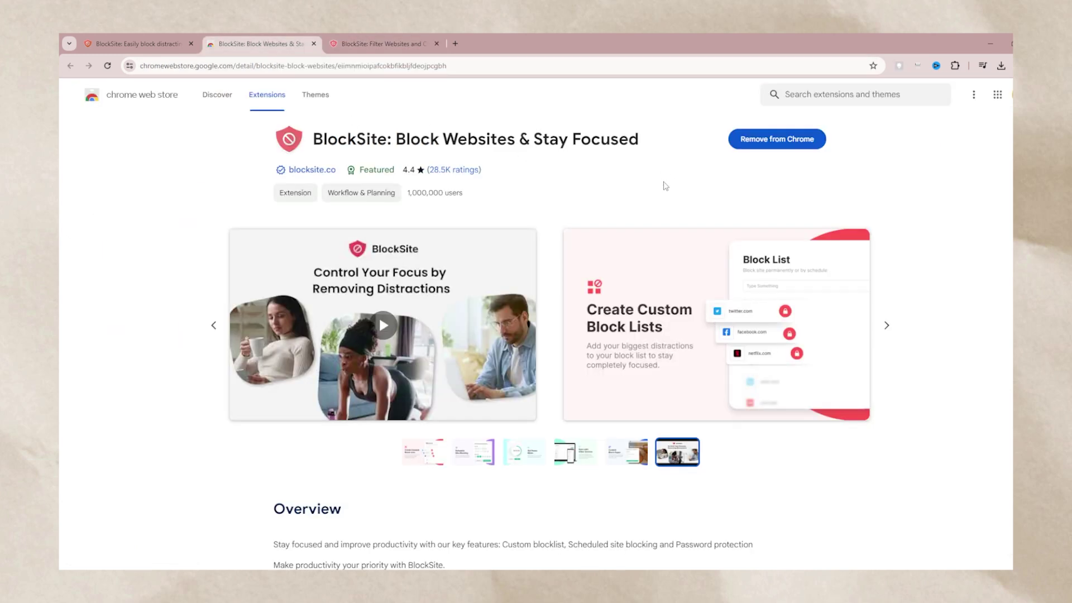
pyautogui.click(630, 342)
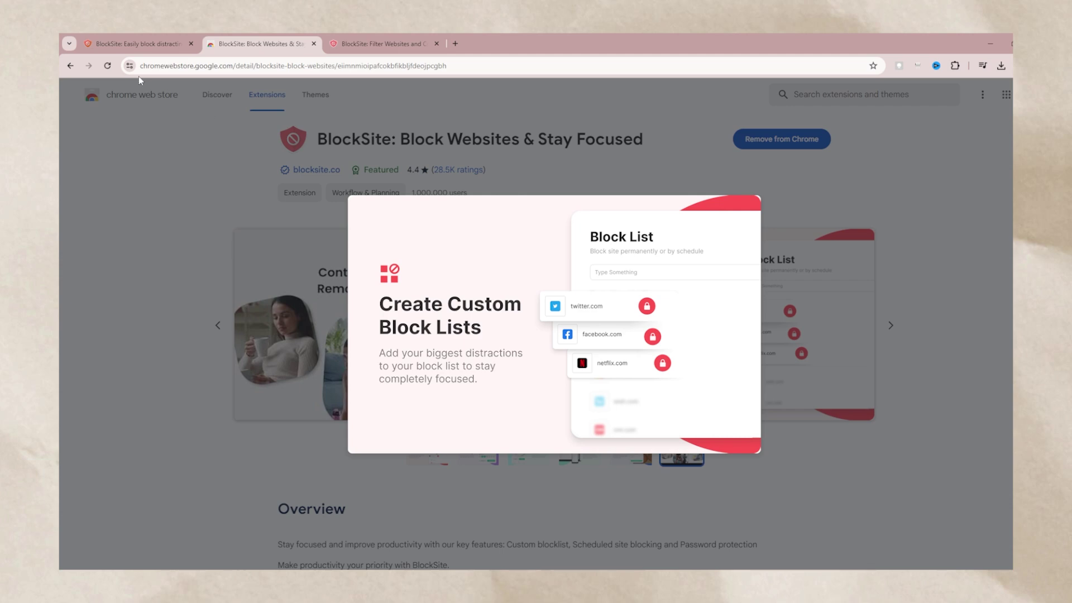
pyautogui.click(94, 37)
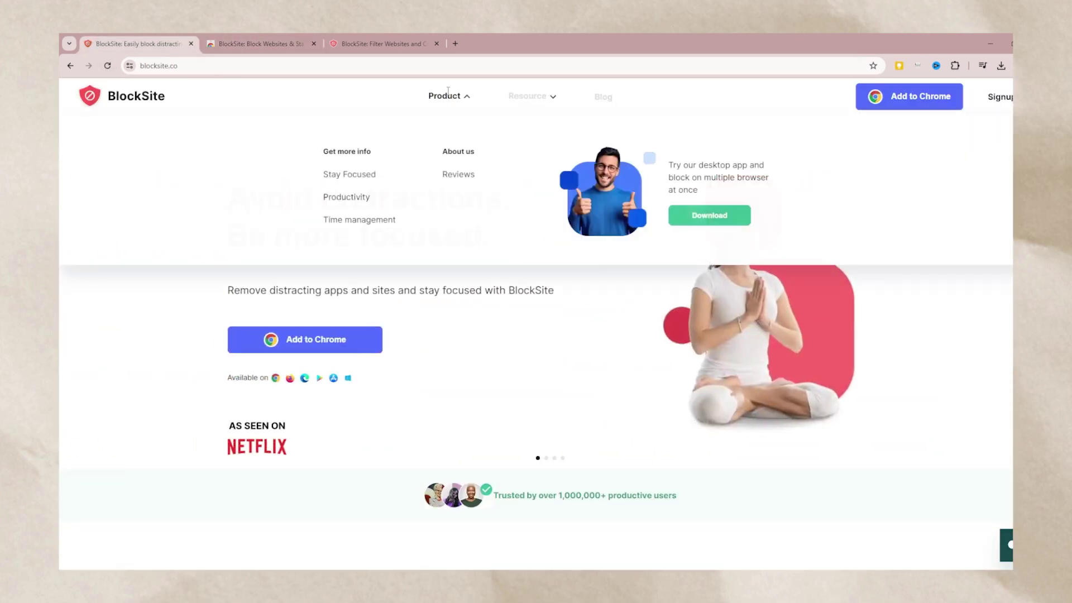
pyautogui.moveTo(525, 95)
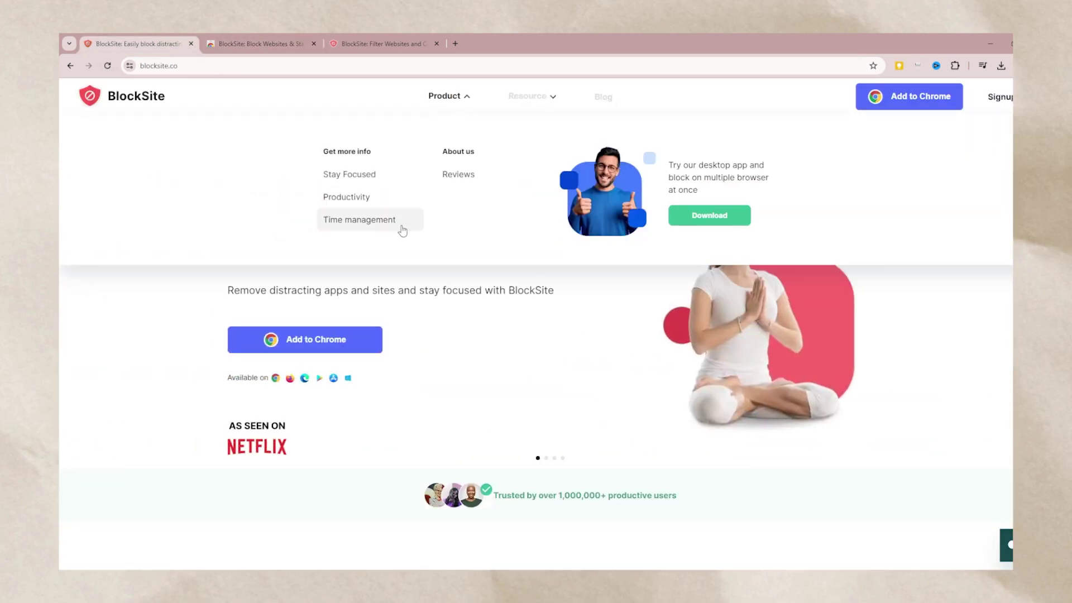
pyautogui.click(299, 38)
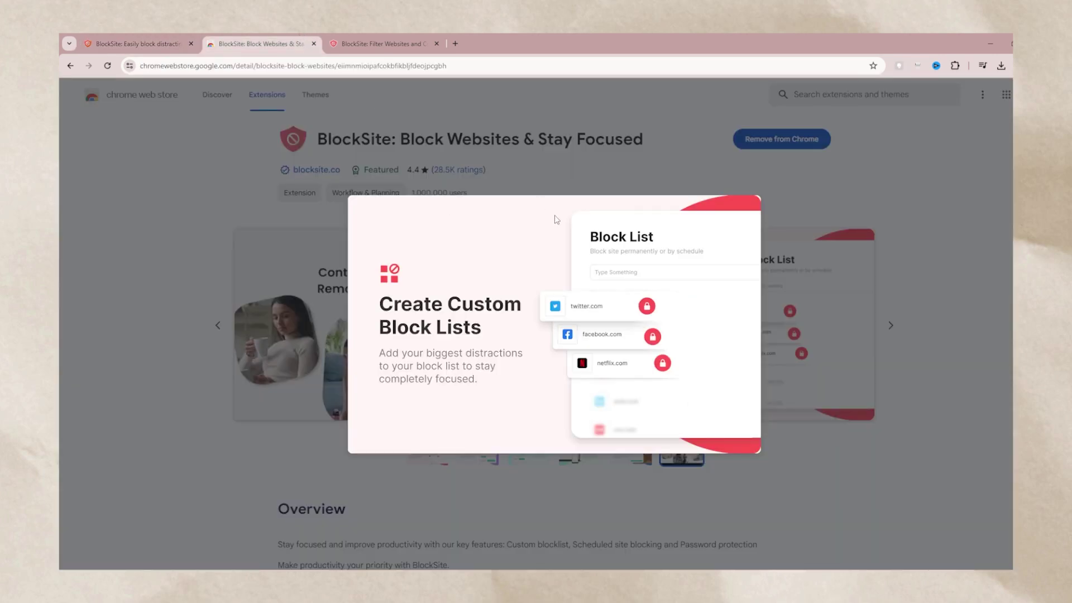
# Close the enlarged image and look over BlockSite's overview and featured user reviews on its Chrome Web Store page.
pyautogui.click(646, 178)
pyautogui.scroll(-6, 551, 282)
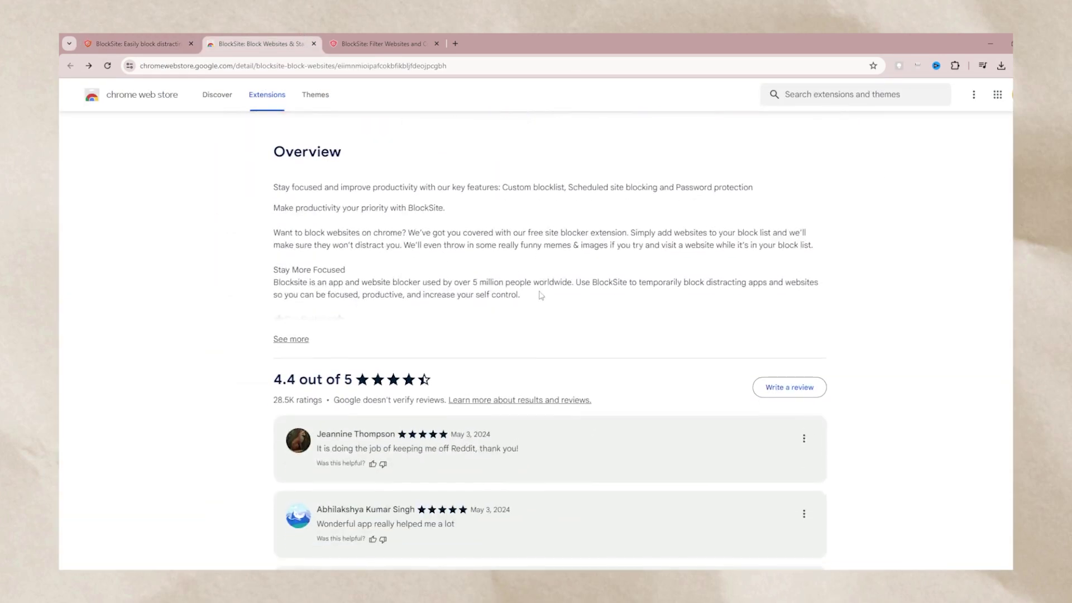
pyautogui.scroll(-3, 551, 283)
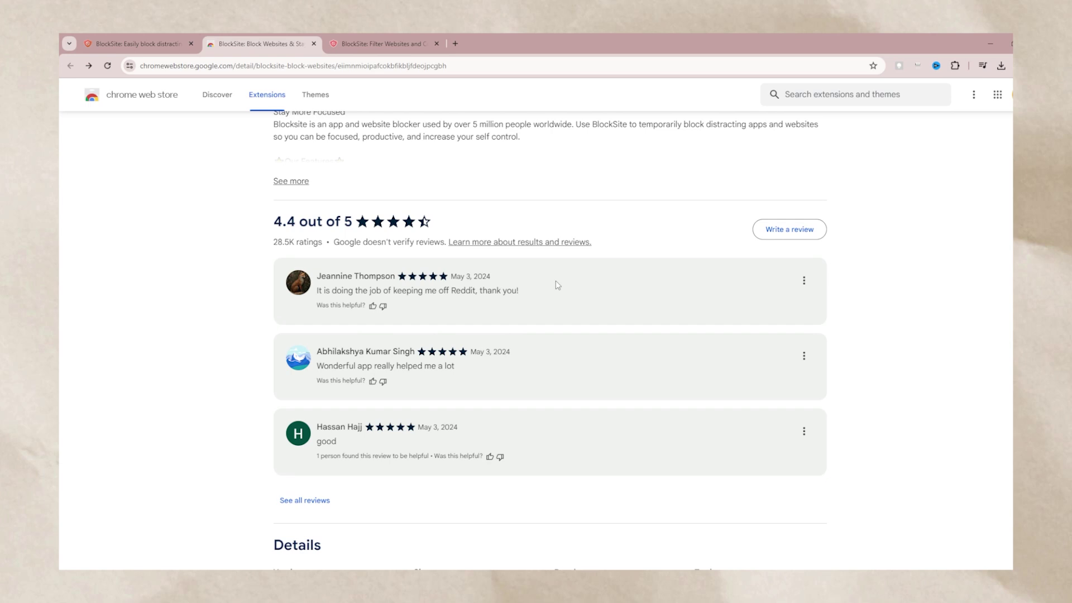
pyautogui.scroll(-2, 555, 284)
# Open all user reviews of BlockSite, read through them, and examine the overall rating.
pyautogui.click(300, 401)
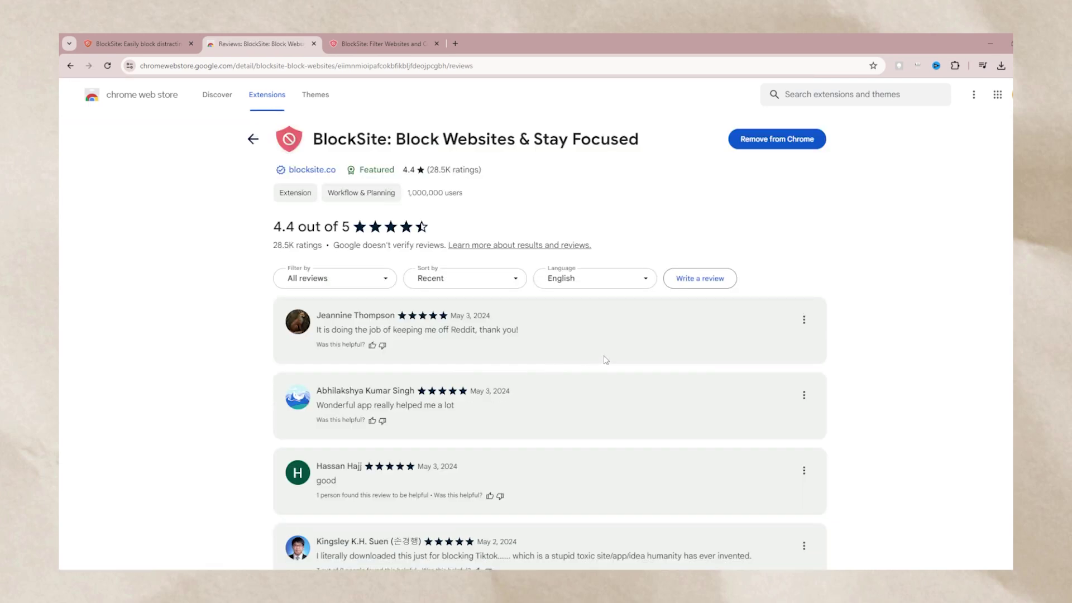
pyautogui.scroll(-5, 614, 352)
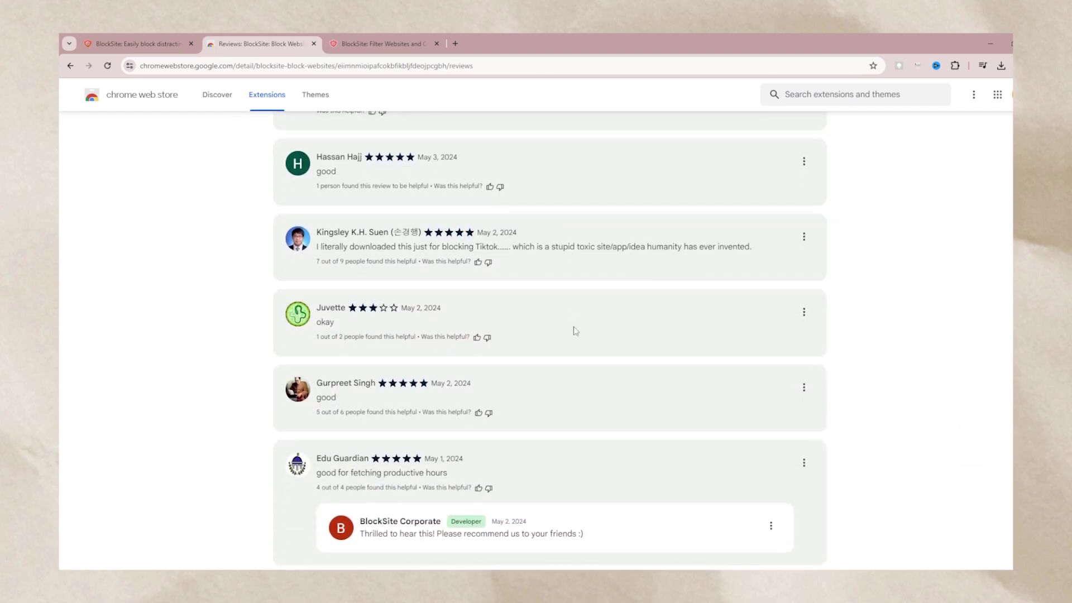
pyautogui.scroll(-1, 587, 331)
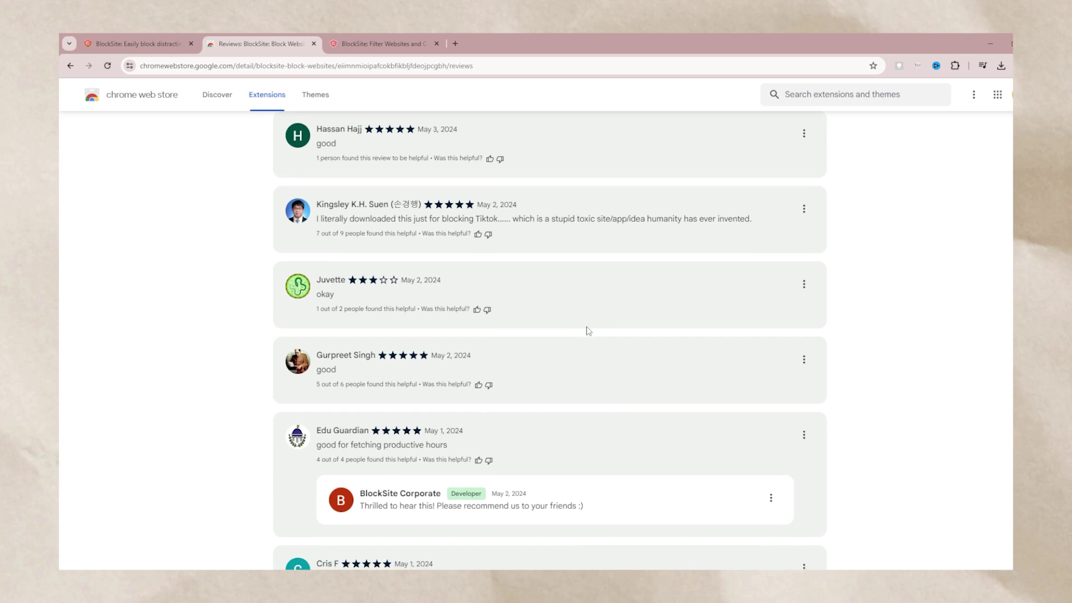
pyautogui.scroll(-3, 592, 331)
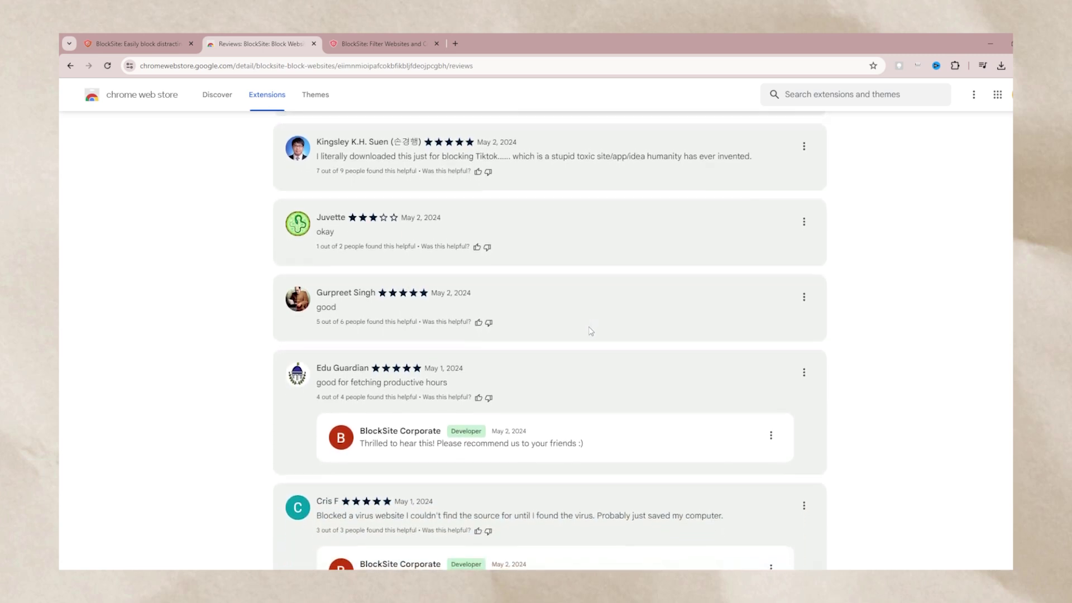
pyautogui.scroll(-3, 600, 332)
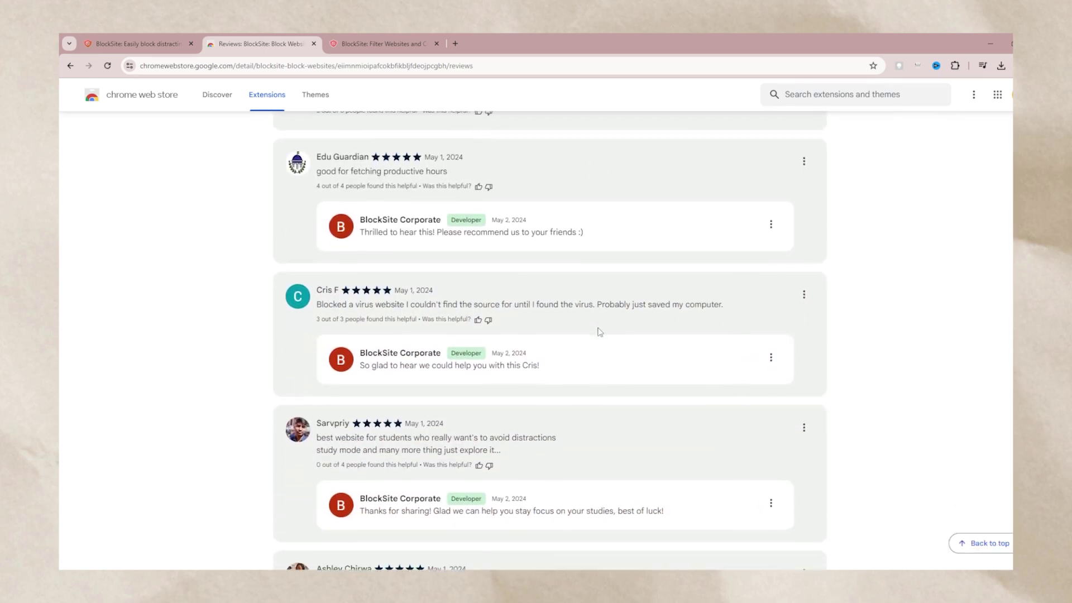
pyautogui.scroll(-2, 599, 331)
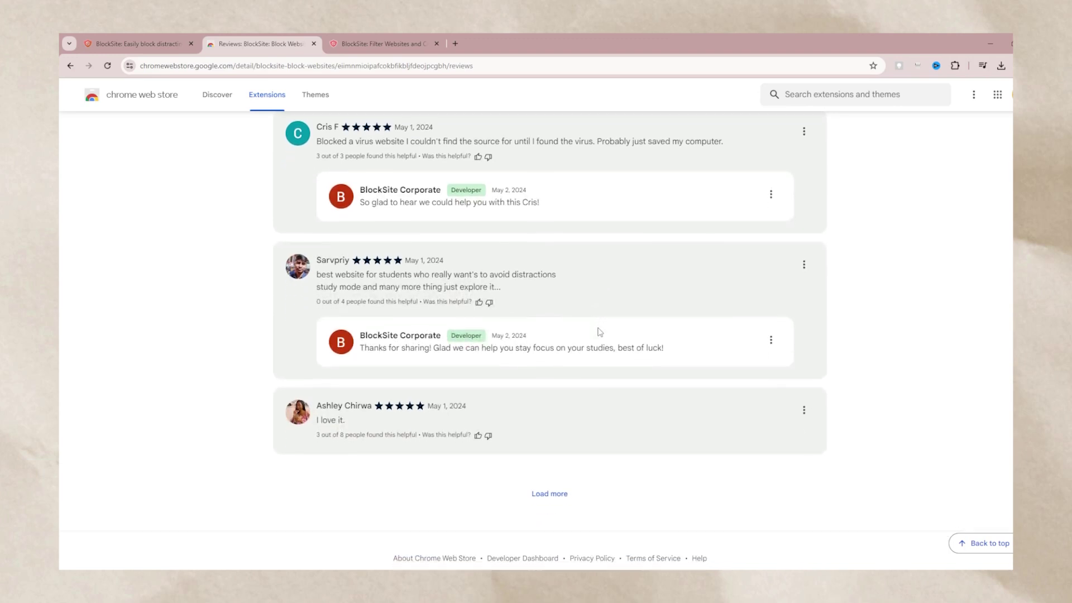
pyautogui.scroll(10, 586, 378)
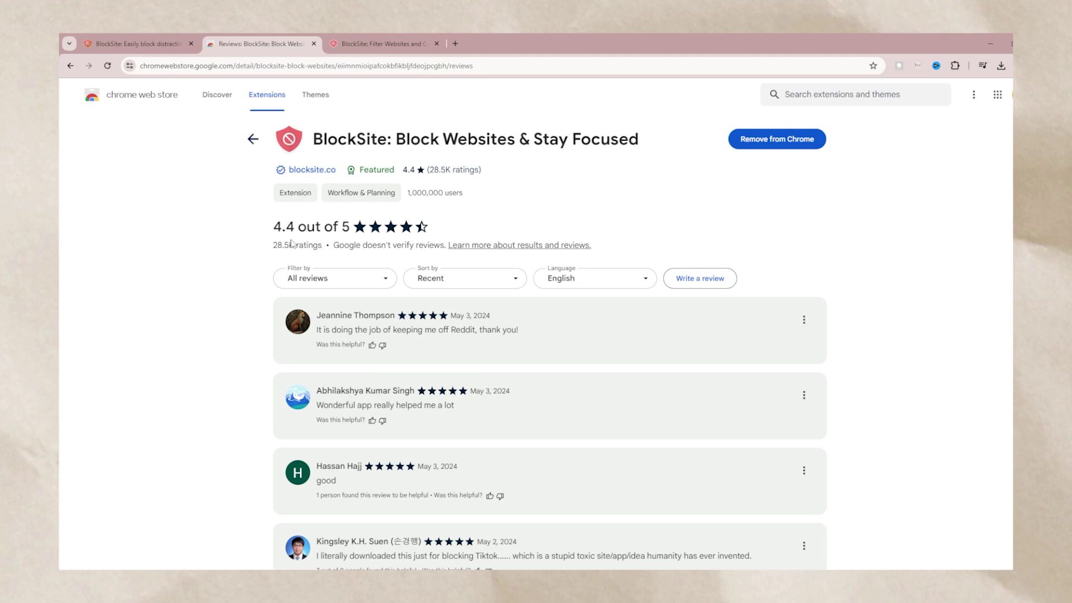
pyautogui.moveTo(274, 228); pyautogui.dragTo(421, 237)
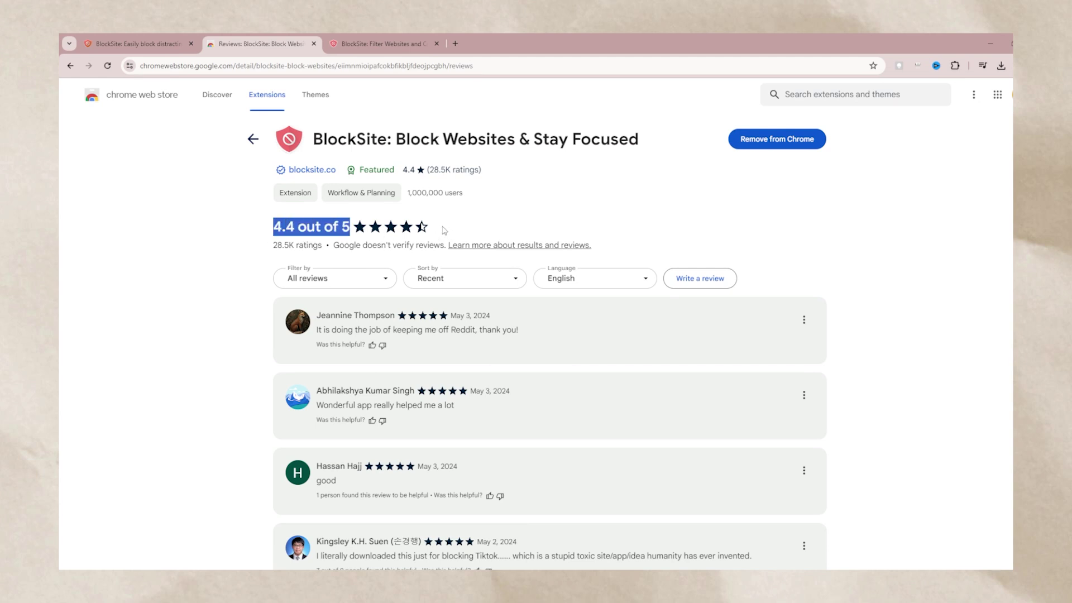
pyautogui.click(384, 223)
# Visit blocksite.co from the store page, and close the store page and the newly opened site to return to the Block List.
pyautogui.click(316, 169)
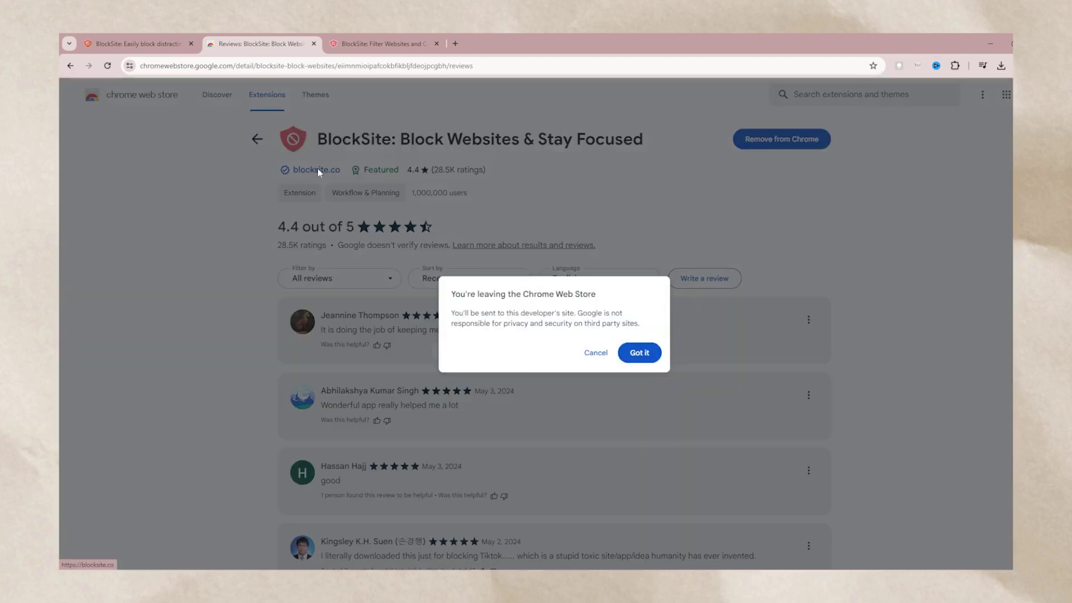
pyautogui.click(639, 352)
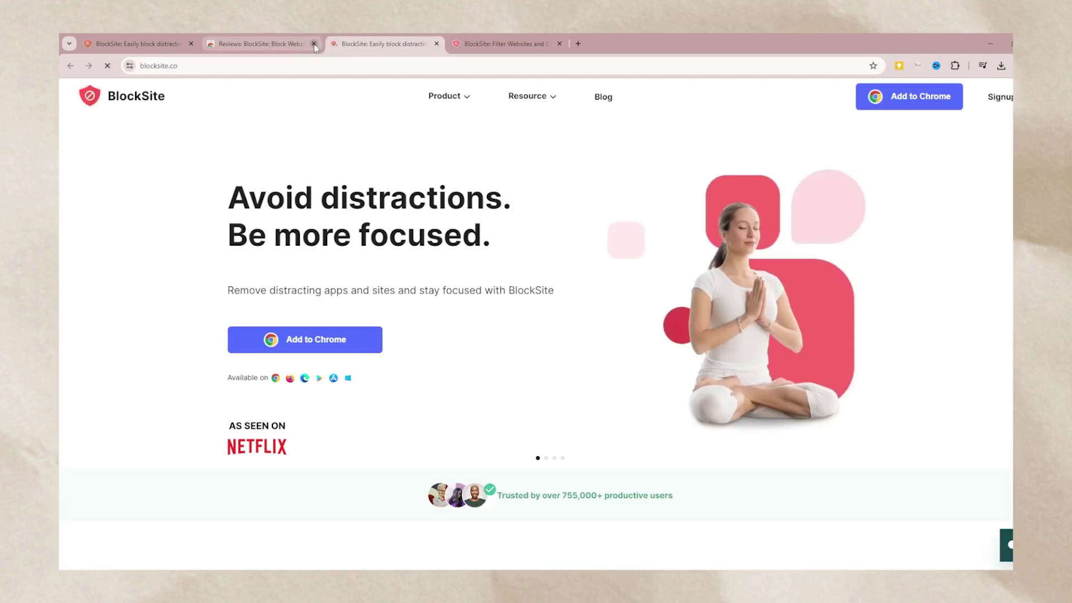
pyautogui.click(314, 44)
pyautogui.click(313, 43)
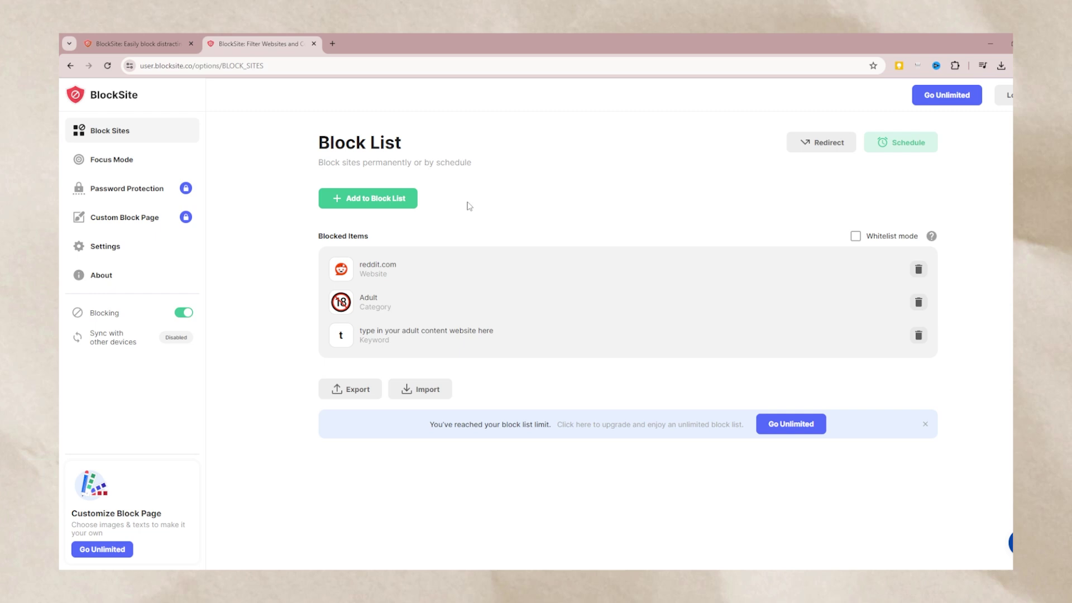
# Replace the blocked keyword "type in your adult content website here" with the website twitter.com in the block list.
pyautogui.click(918, 336)
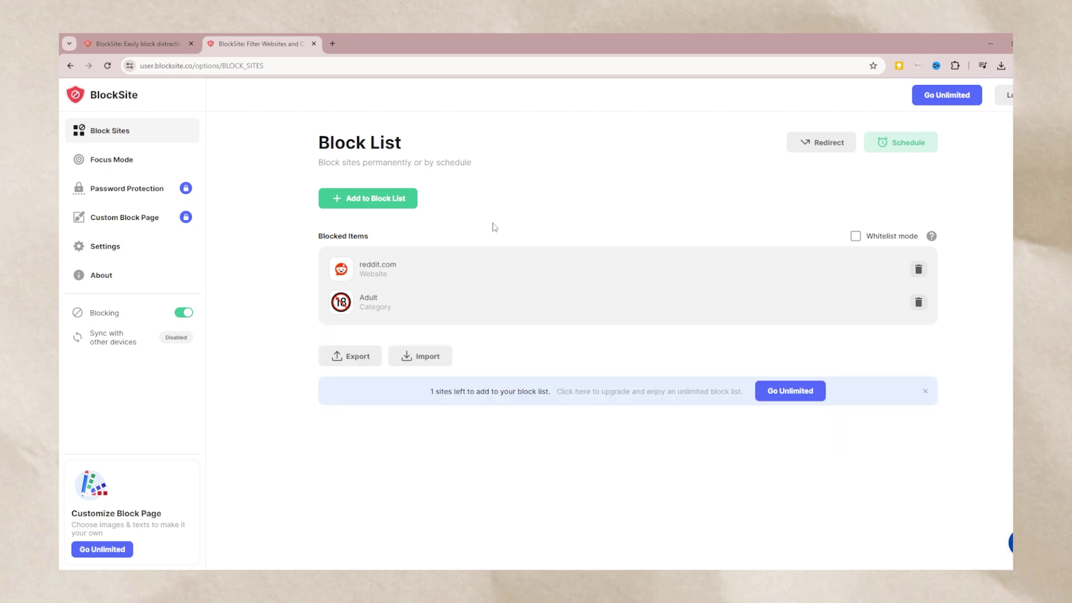
pyautogui.click(397, 199)
pyautogui.scroll(-5, 497, 313)
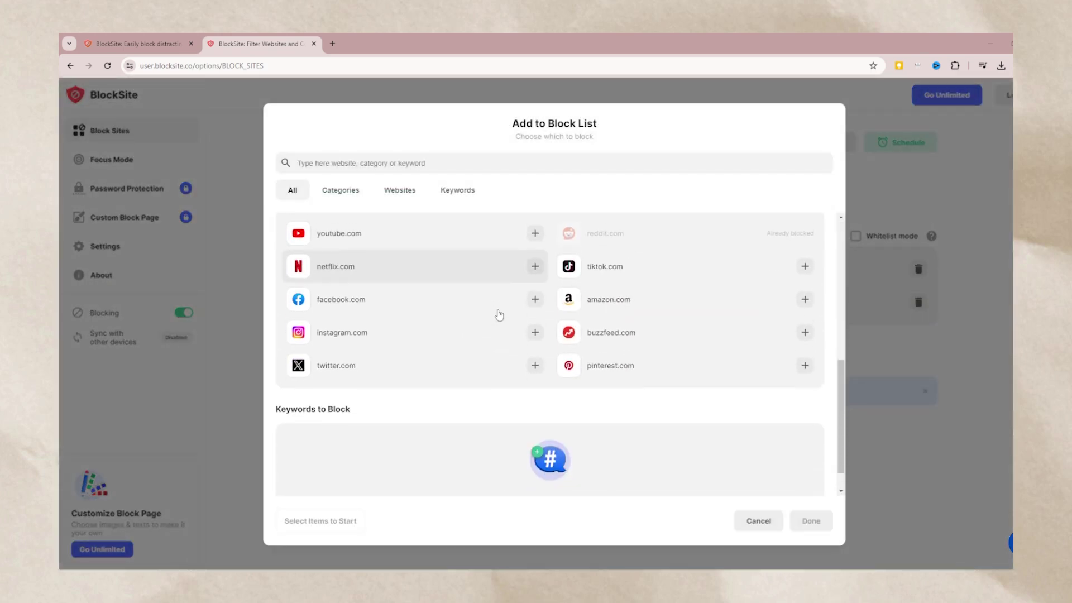
pyautogui.scroll(1, 498, 310)
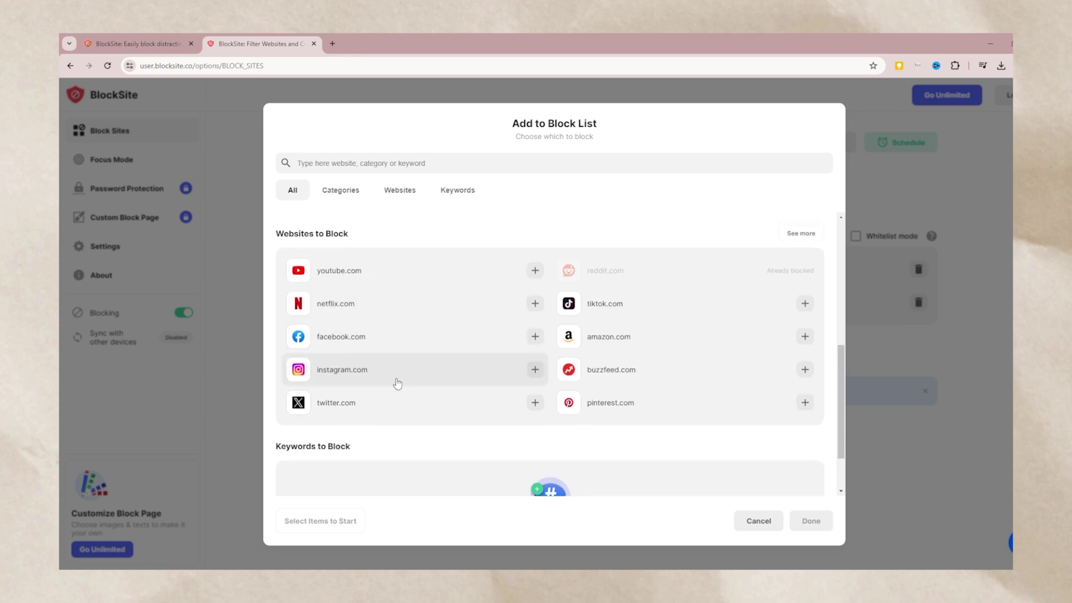
pyautogui.click(533, 402)
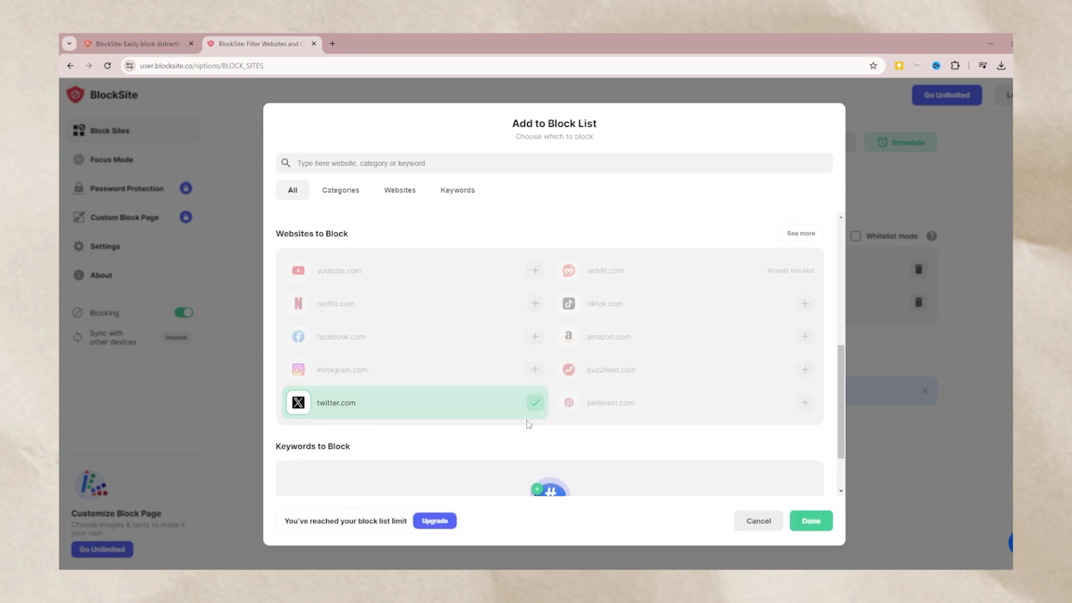
pyautogui.click(810, 521)
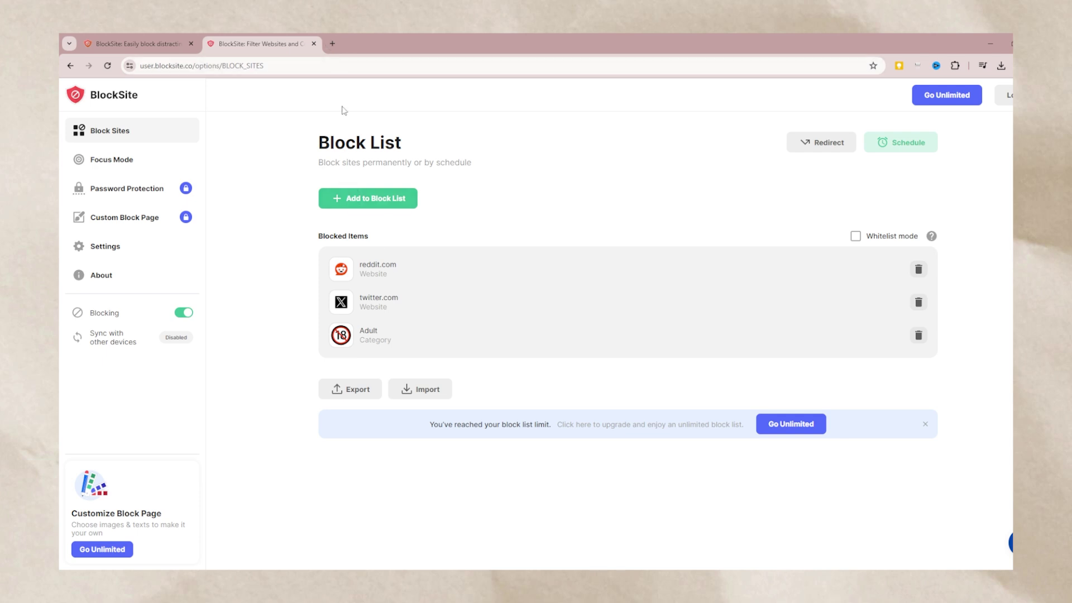
pyautogui.click(369, 199)
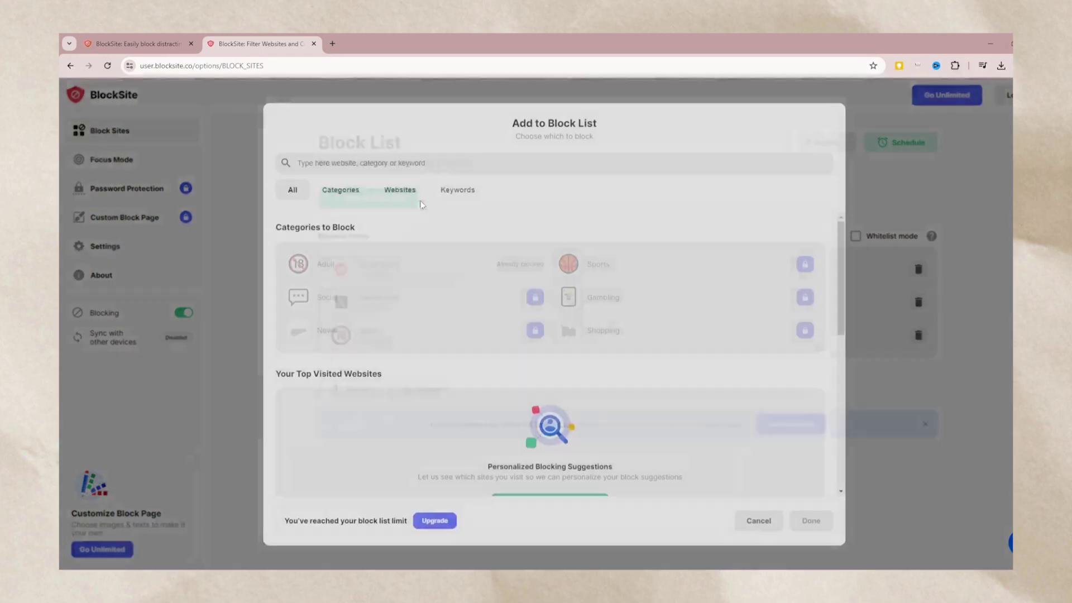
pyautogui.click(460, 200)
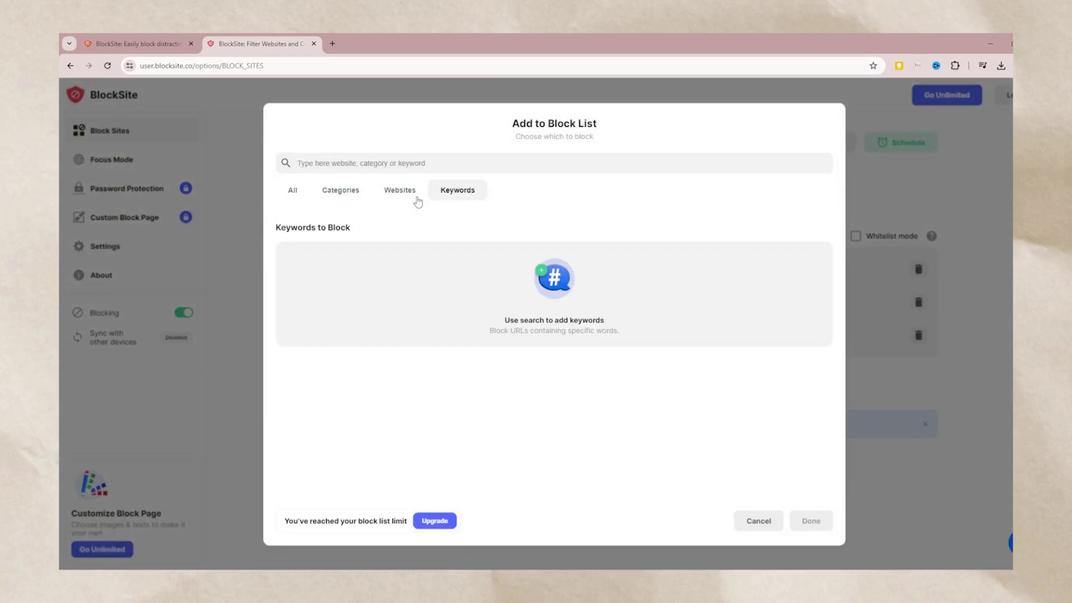
pyautogui.click(415, 163)
pyautogui.write('lets get some work done')
pyautogui.hotkey('ctrl', 'shift', 'Tab')
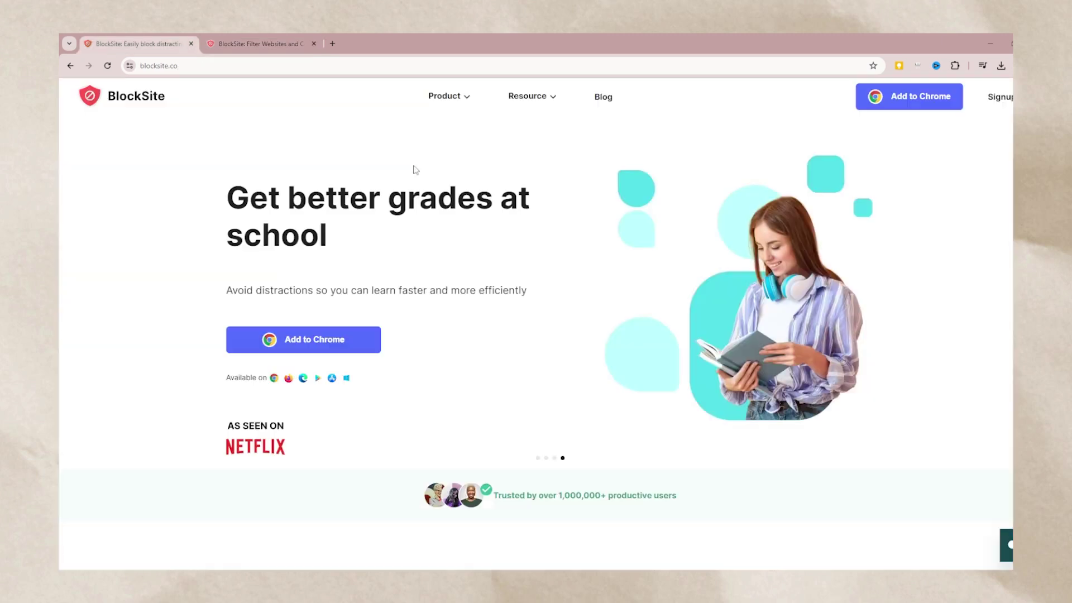
pyautogui.click(289, 43)
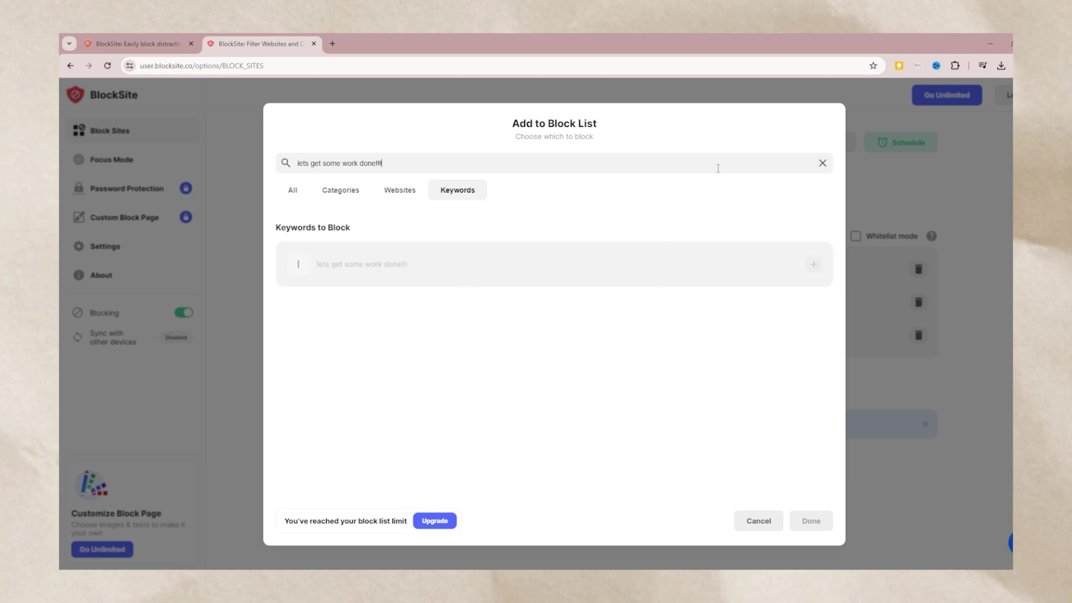
pyautogui.click(884, 129)
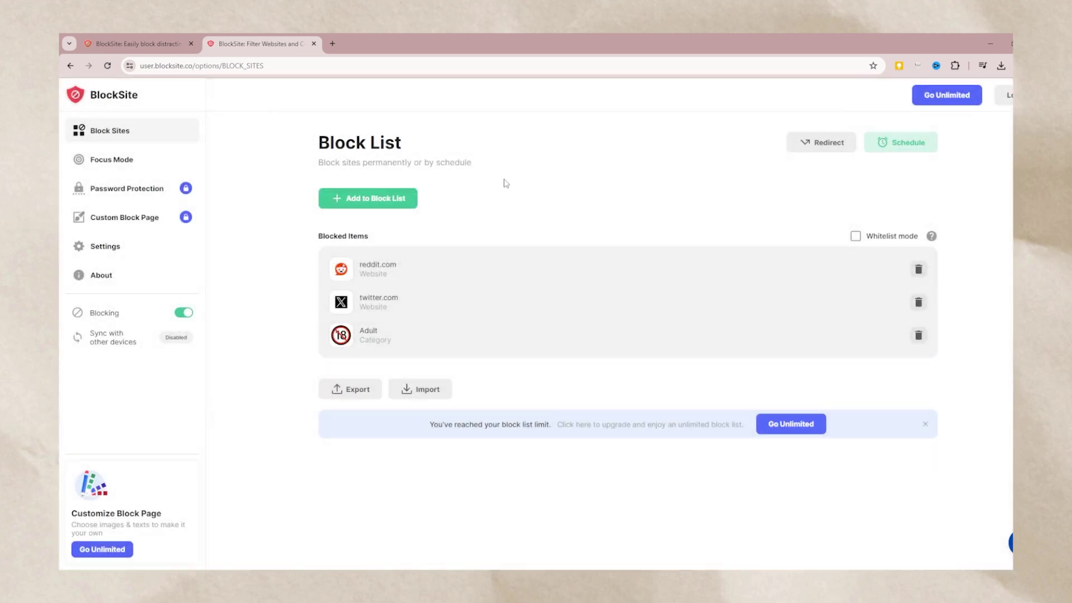
# Look over the Resource links and productivity tools presented on the blocksite.co home page.
pyautogui.click(139, 43)
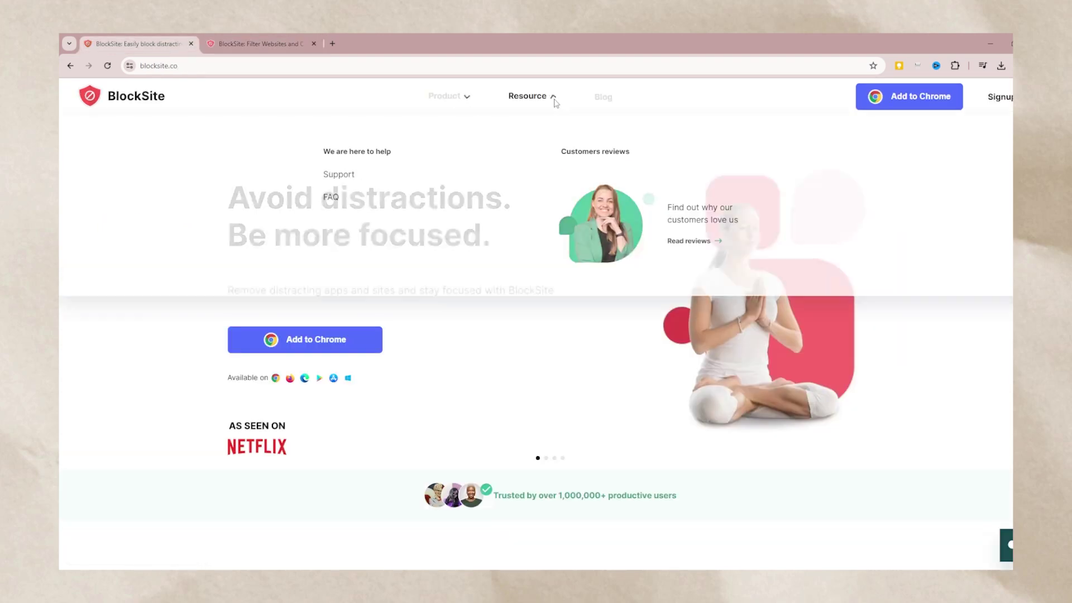
pyautogui.scroll(-10, 597, 251)
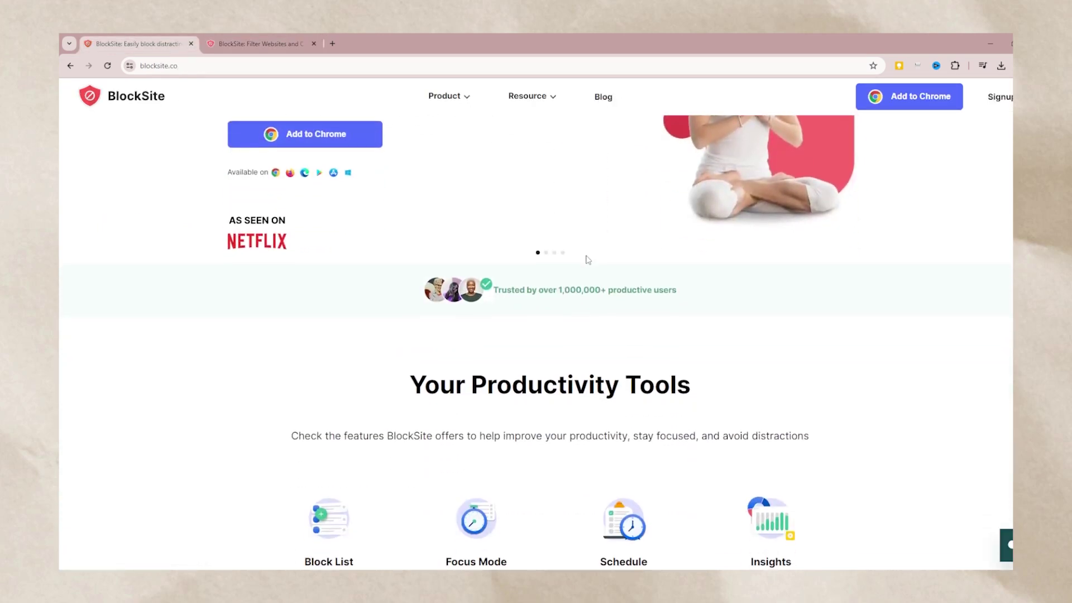
pyautogui.scroll(-20, 590, 279)
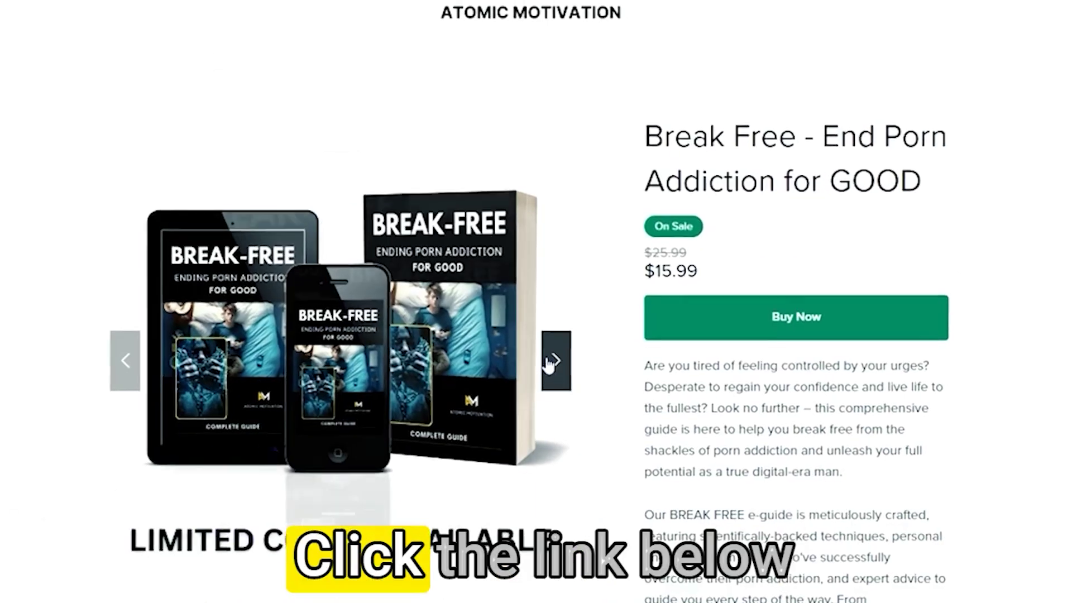
# View the next Break Free product image, and skim "Atomic Motivation Break Free Course Slideshow FULL GUIDE.pdf" in the Google Drive course folder.
pyautogui.click(553, 362)
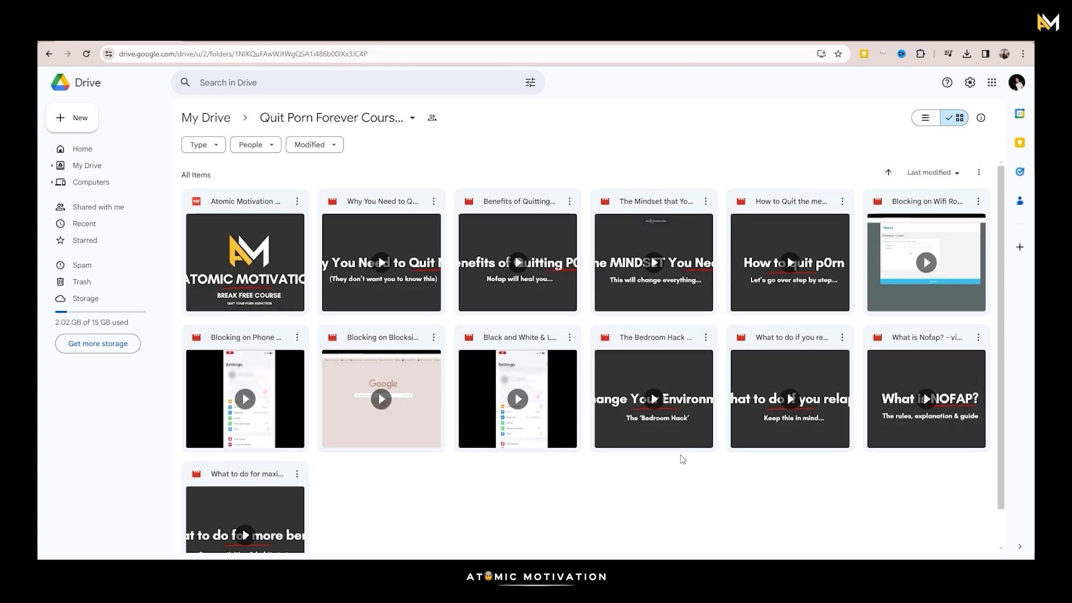
pyautogui.click(261, 305)
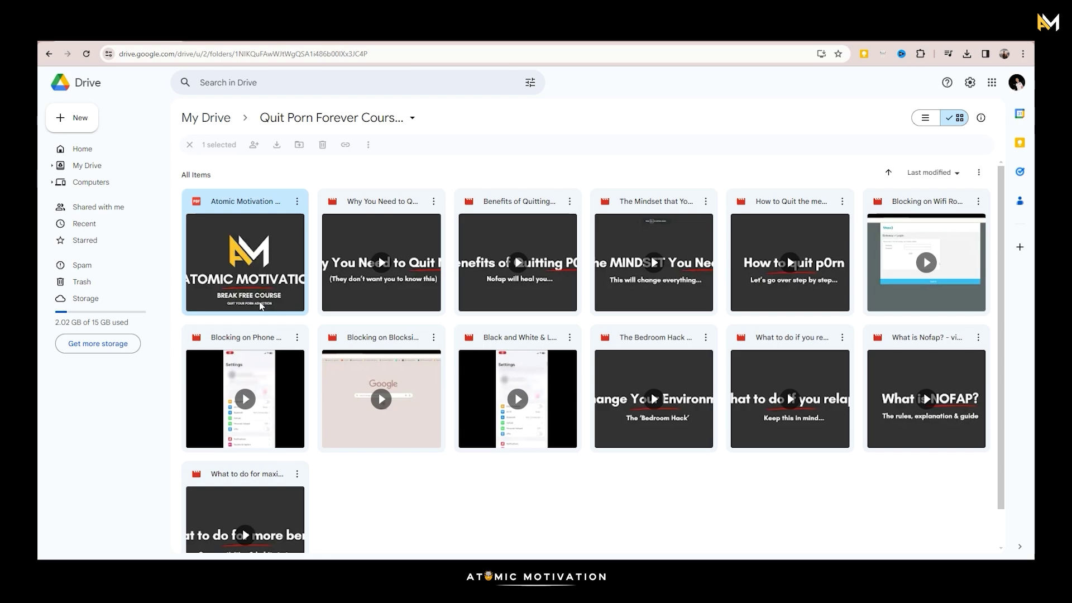
pyautogui.doubleClick(261, 305)
pyautogui.middleClick(544, 260)
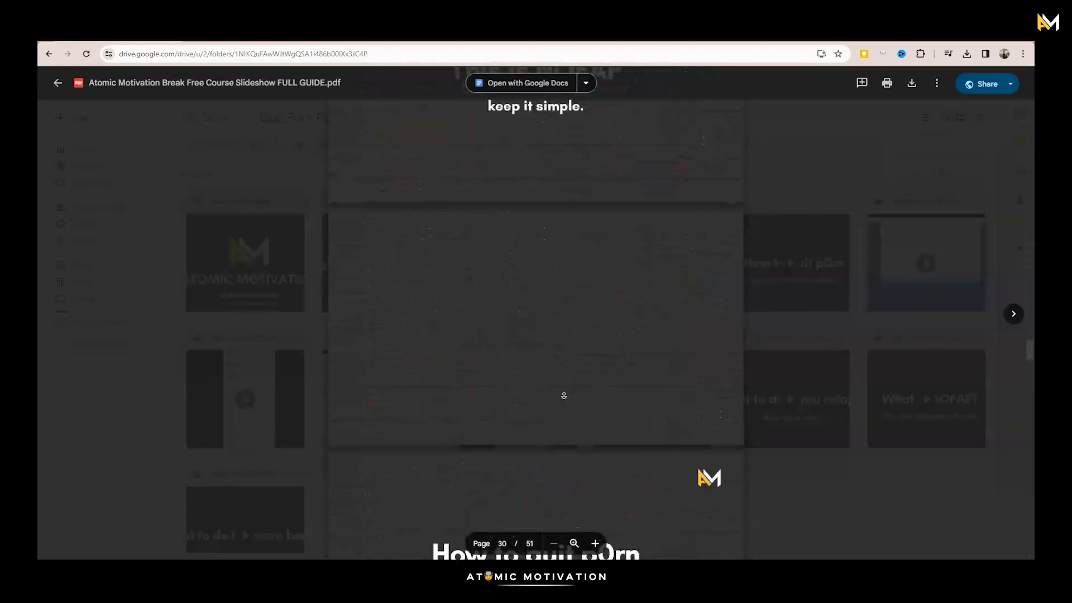
pyautogui.click(754, 495)
pyautogui.click(754, 495)
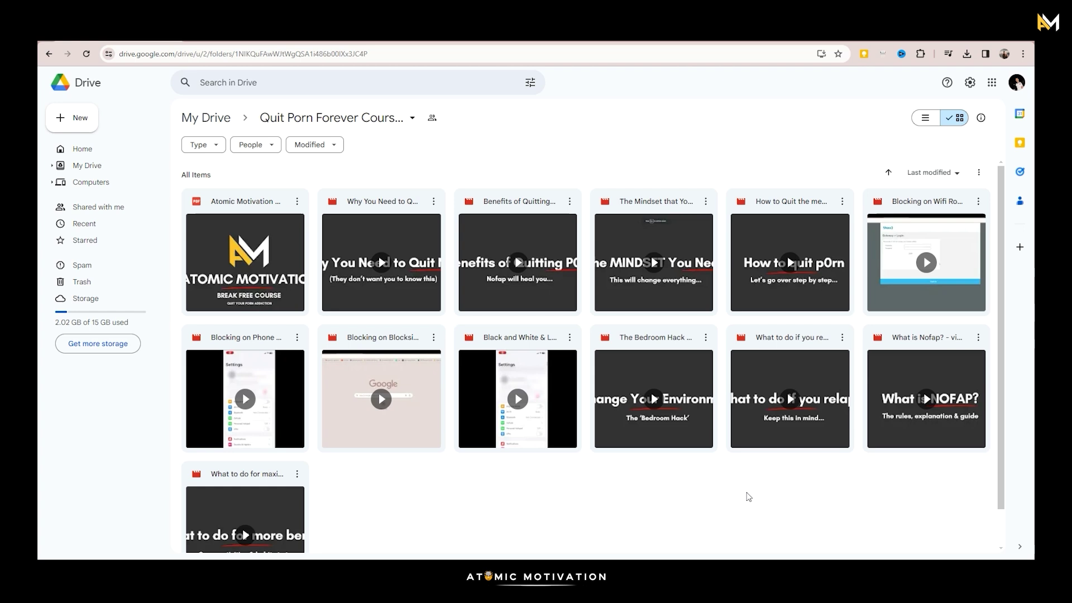
pyautogui.scroll(-1, 815, 463)
pyautogui.scroll(1, 793, 447)
pyautogui.scroll(-1, 648, 231)
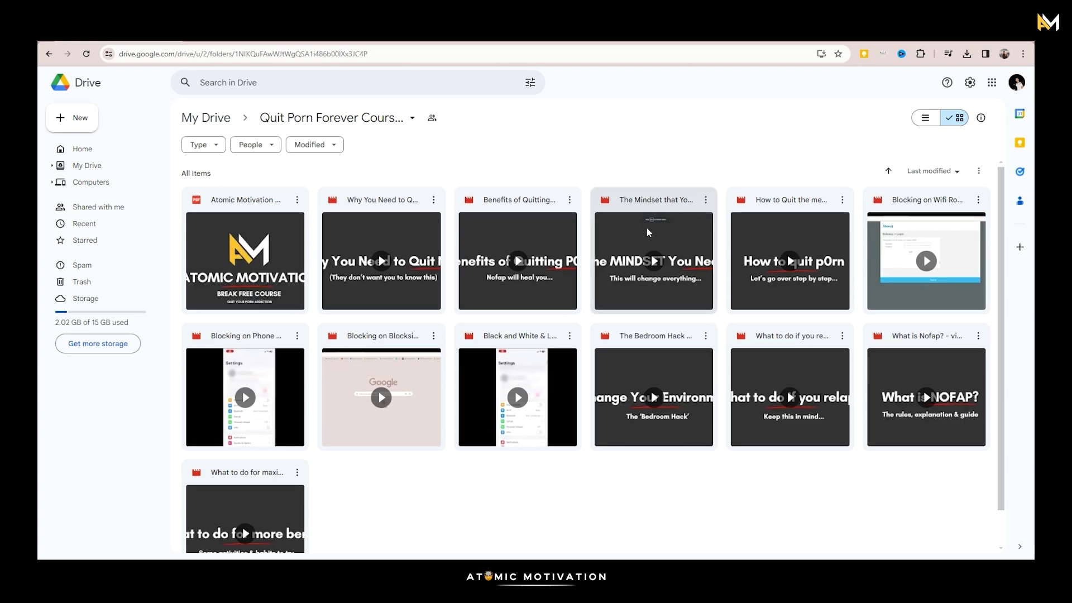
pyautogui.scroll(-1, 647, 231)
pyautogui.scroll(1, 557, 519)
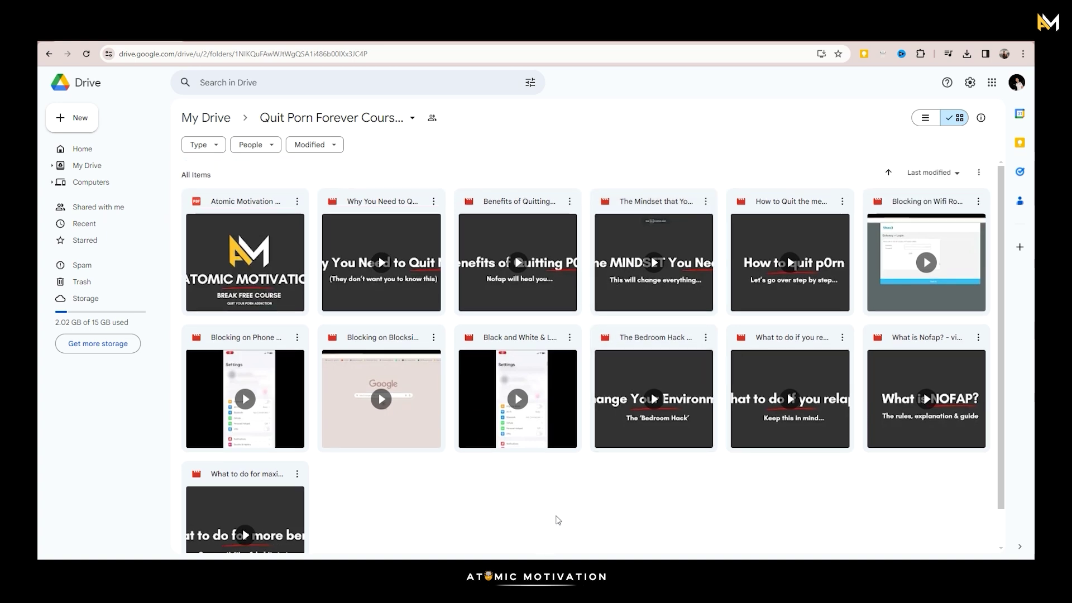
pyautogui.scroll(-1, 566, 511)
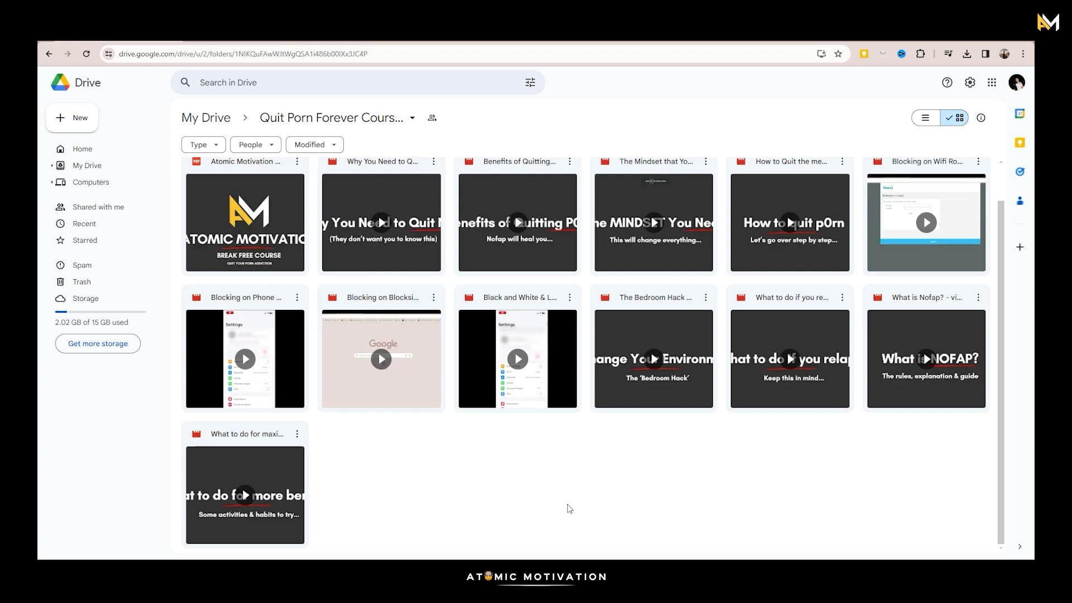
pyautogui.scroll(1, 586, 445)
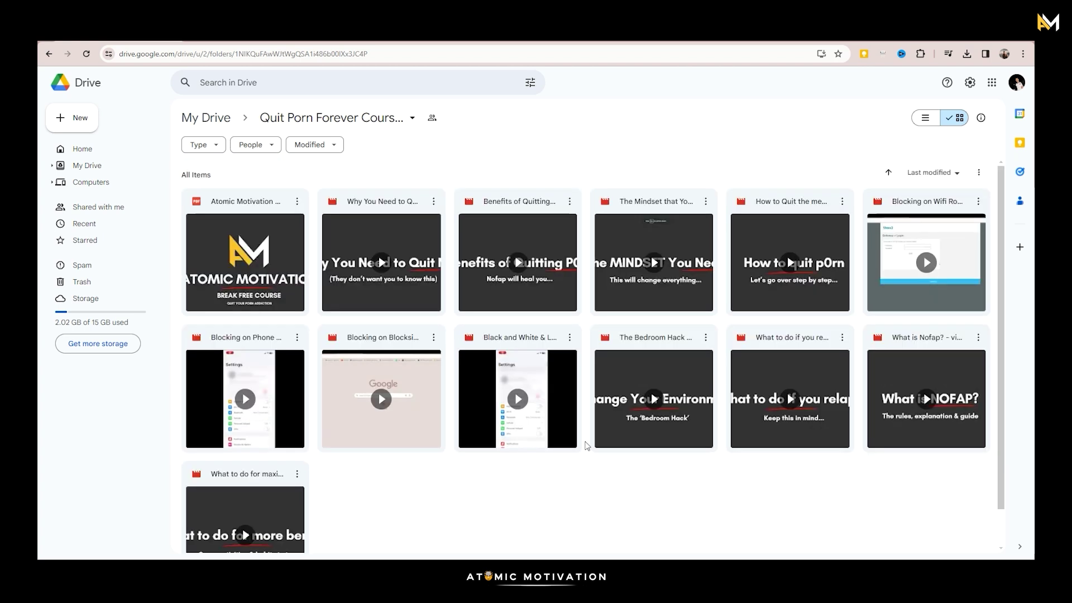